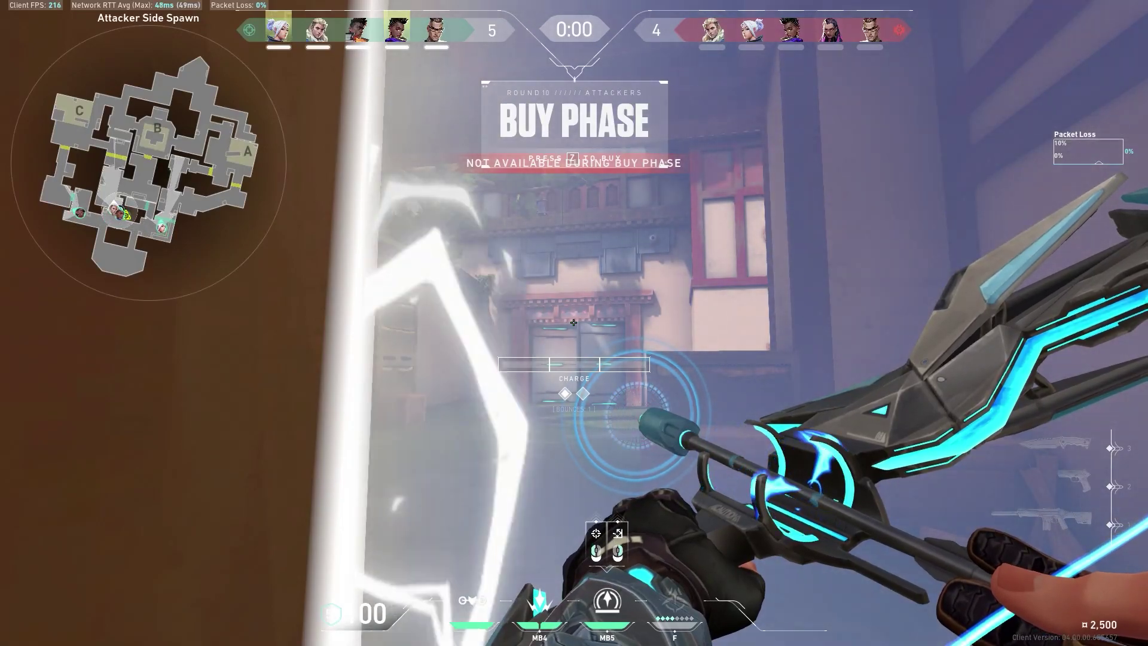
Watch the spectated VALORANT round, glance at the scoreboard, then exit to the desktop
left_click(573, 323)
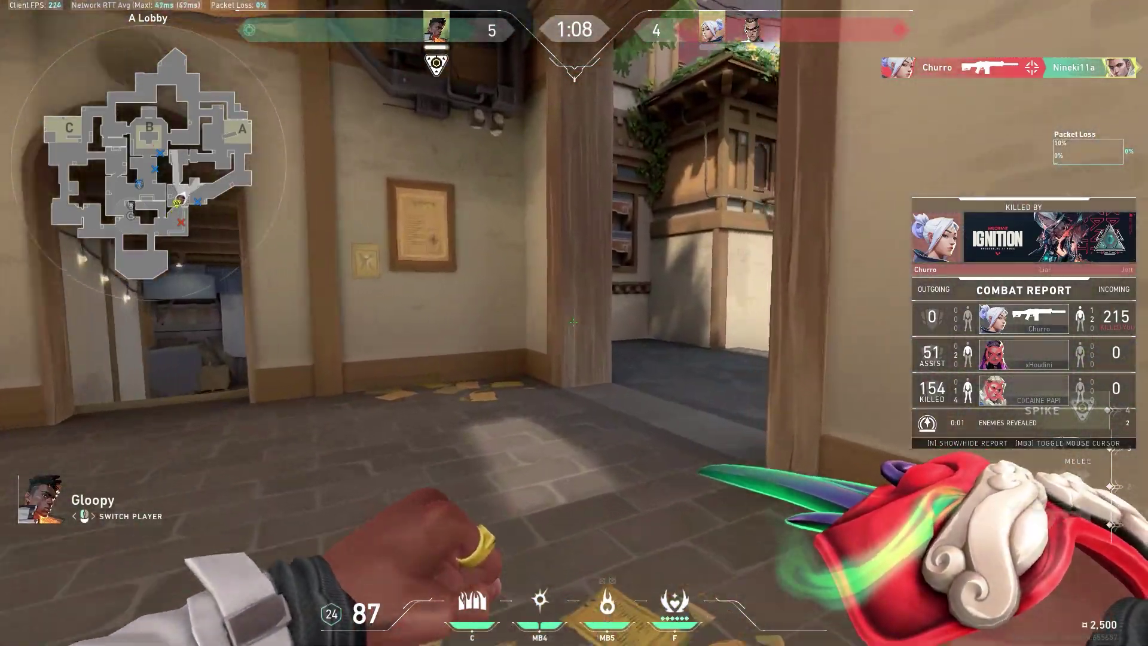
key("Tab")
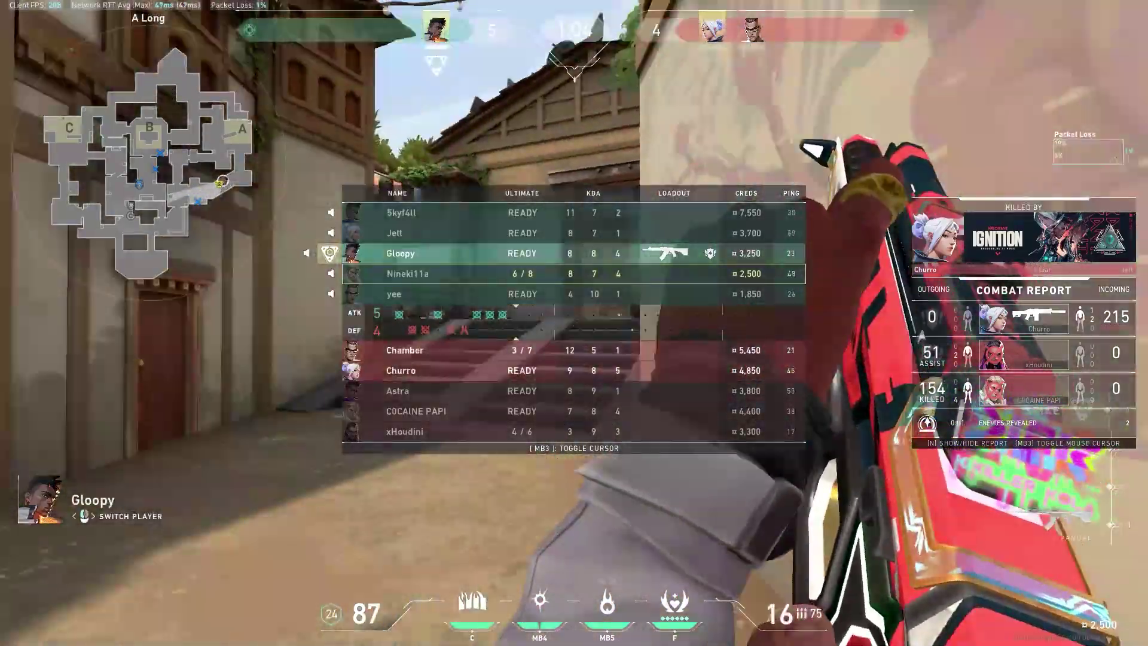
key("Tab")
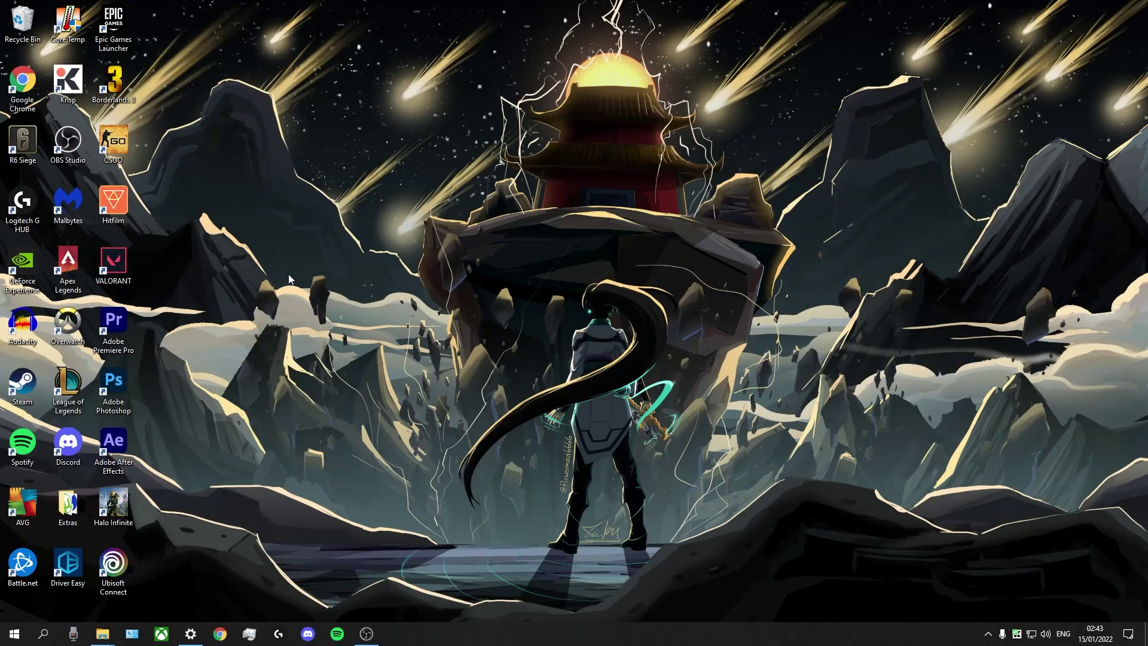
Drag the League of Legends desktop shortcut onto the Recycle Bin
left_click_drag(79, 383, 81, 247)
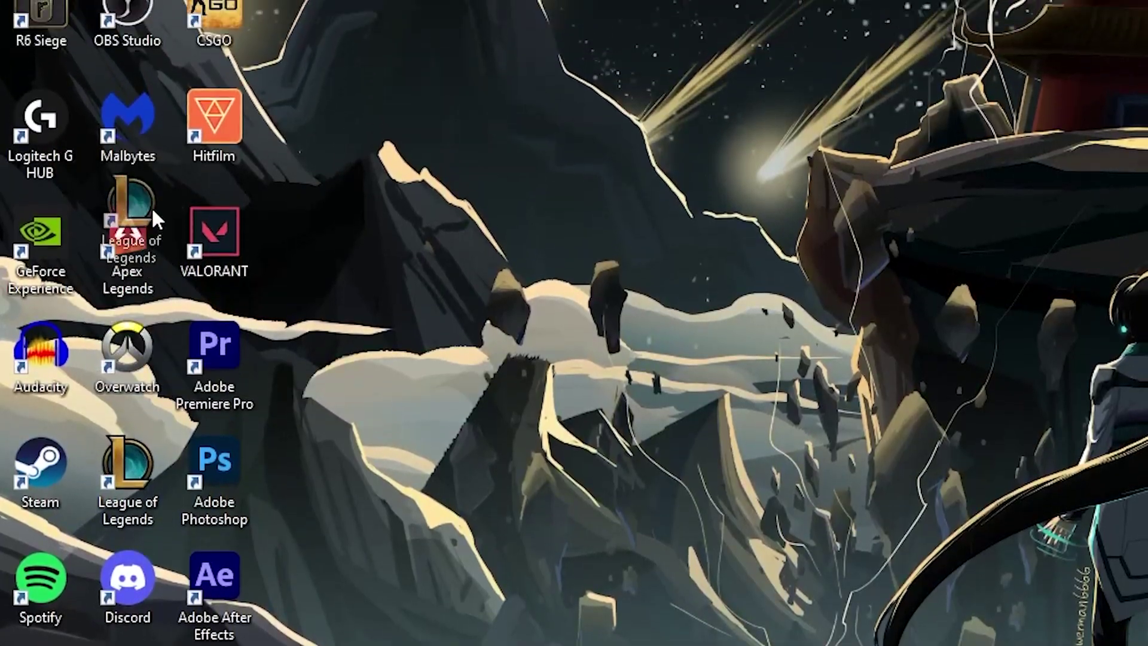
left_click_drag(152, 211, 71, 48)
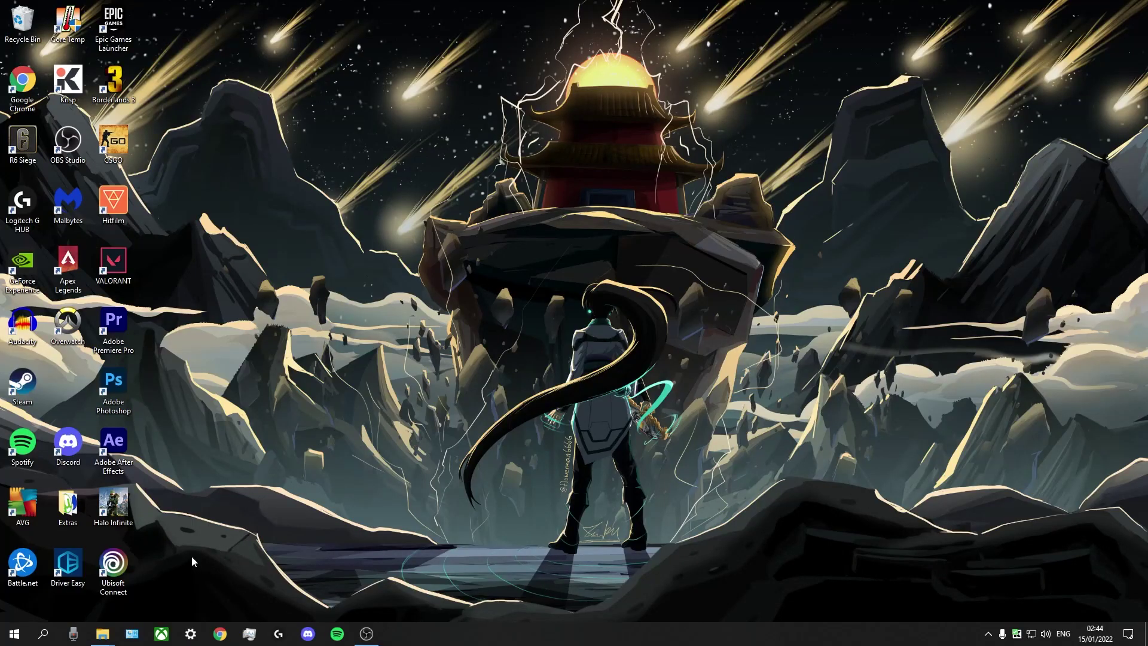
In Gaming > Graphics settings, toggle hardware-accelerated GPU scheduling off and back on
left_click(190, 634)
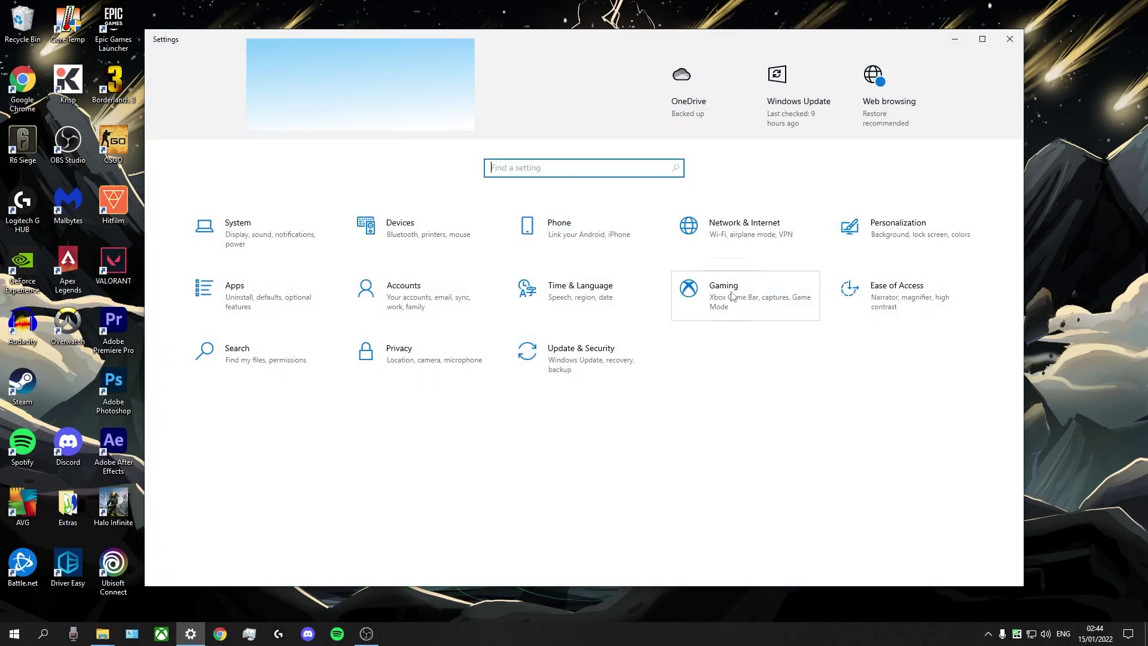
left_click(732, 296)
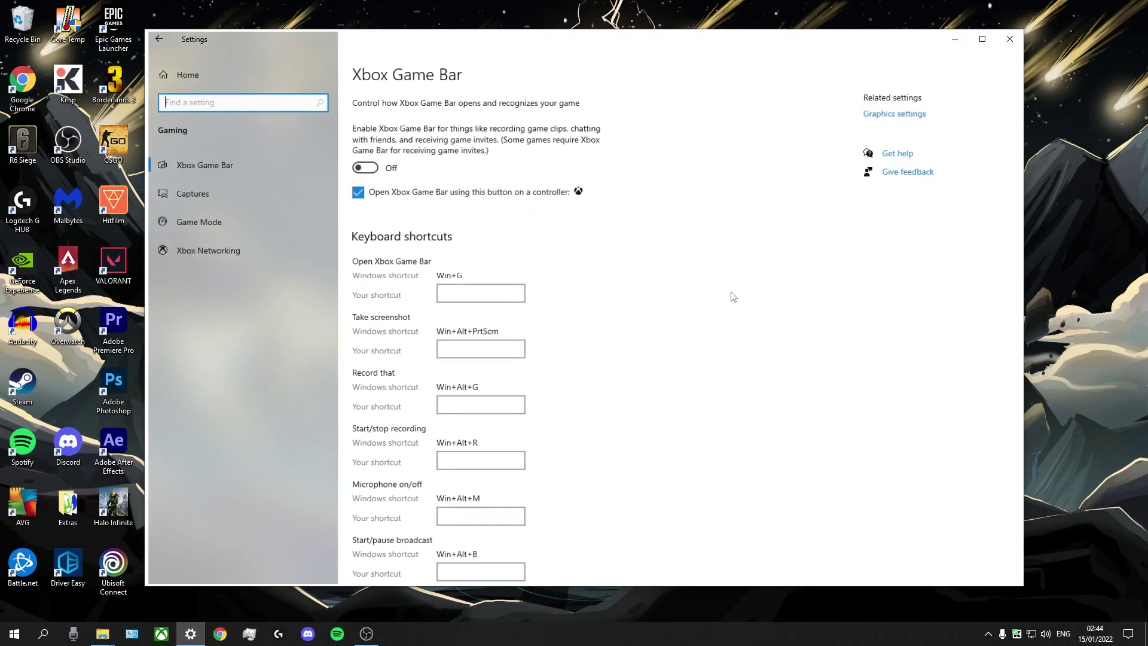
left_click(909, 112)
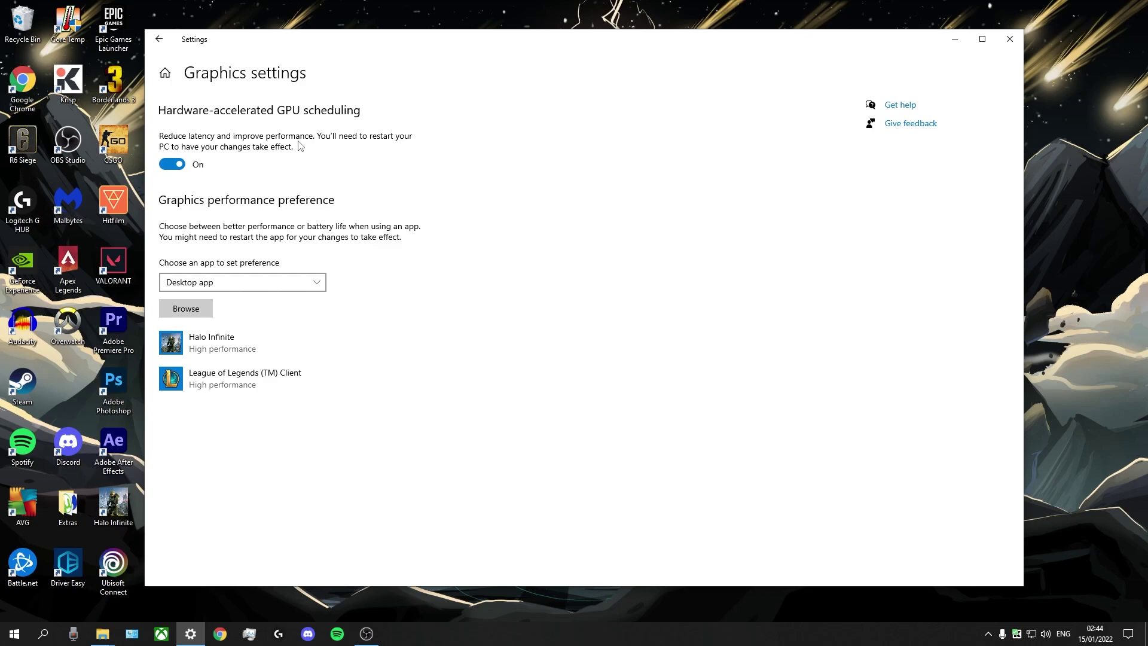
left_click(183, 164)
left_click(183, 164)
Browse to C:\Riot Games\VALORANT\live\ShooterGame\Binaries\Win64 and select VALORANT-Win64-Shipping
left_click(186, 313)
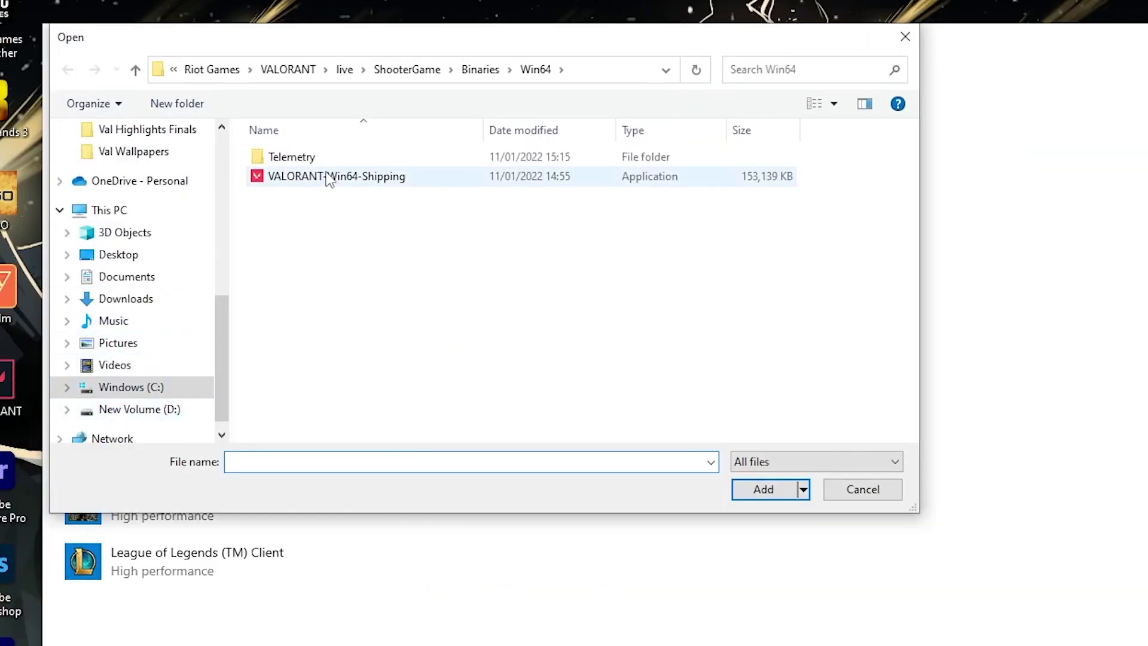
left_click(155, 389)
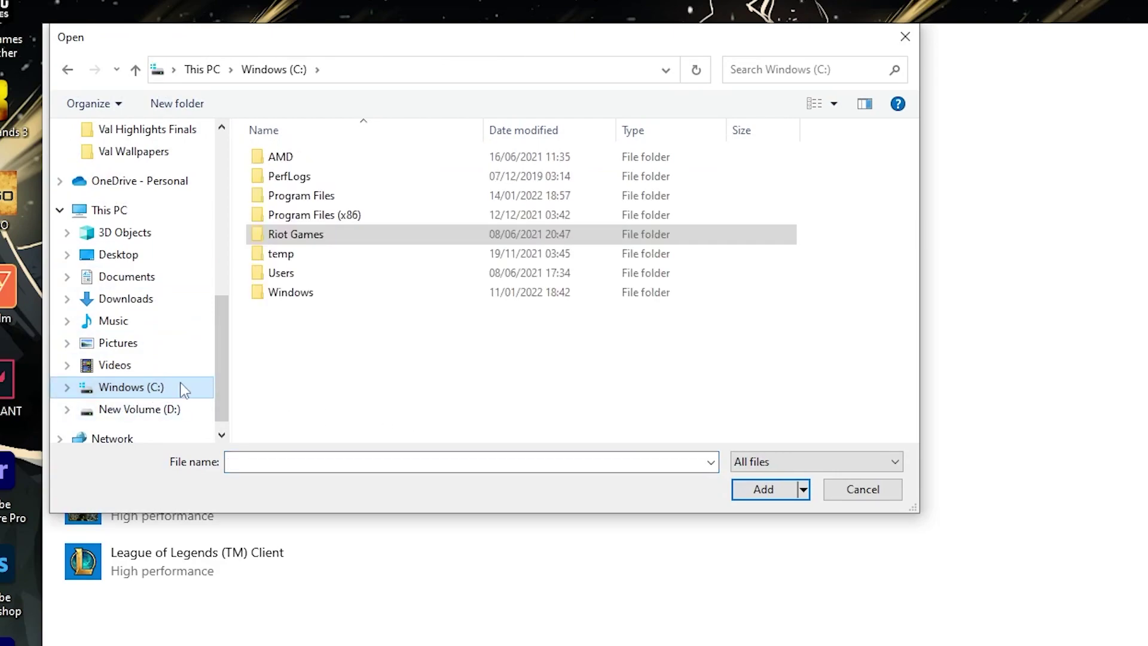
double_click(301, 234)
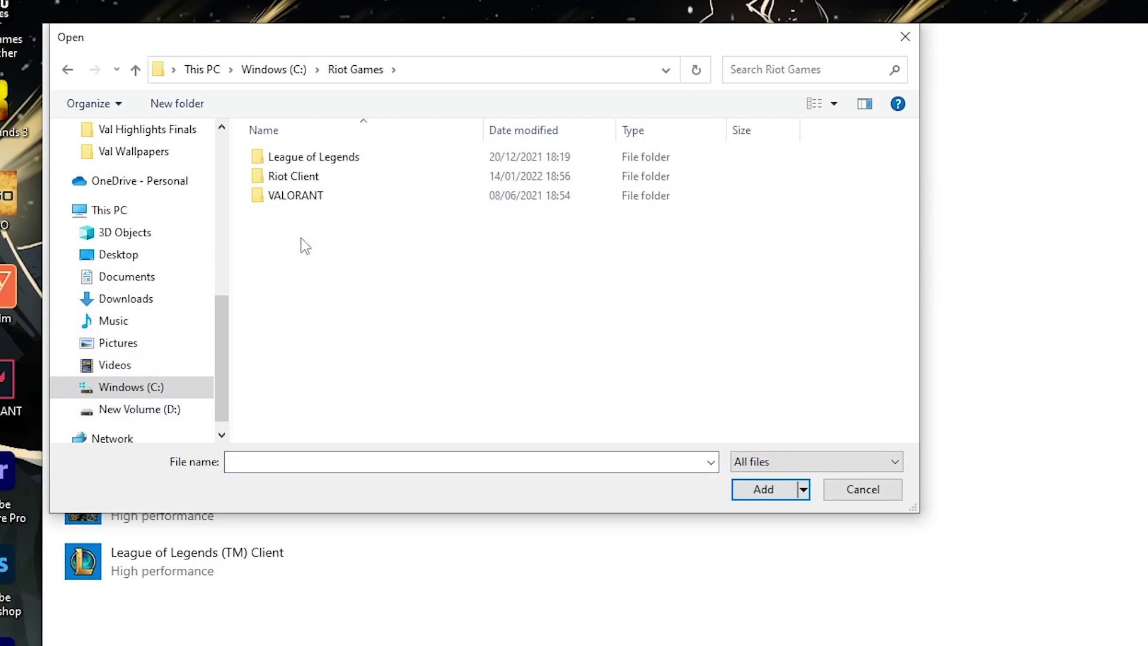
double_click(308, 199)
double_click(309, 156)
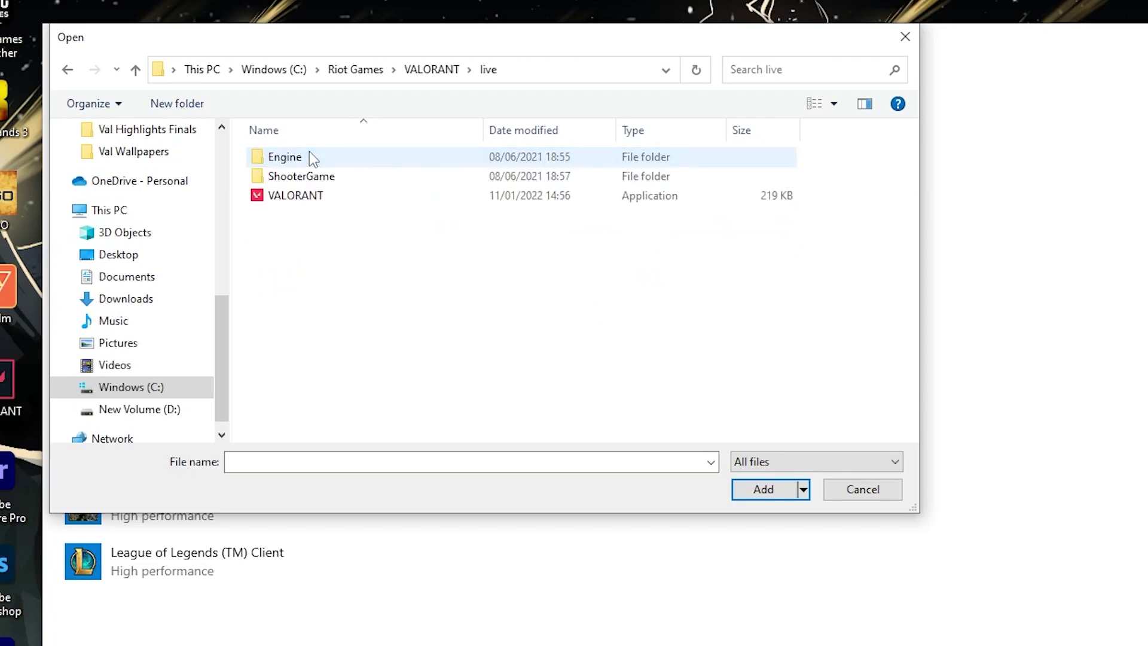
double_click(324, 175)
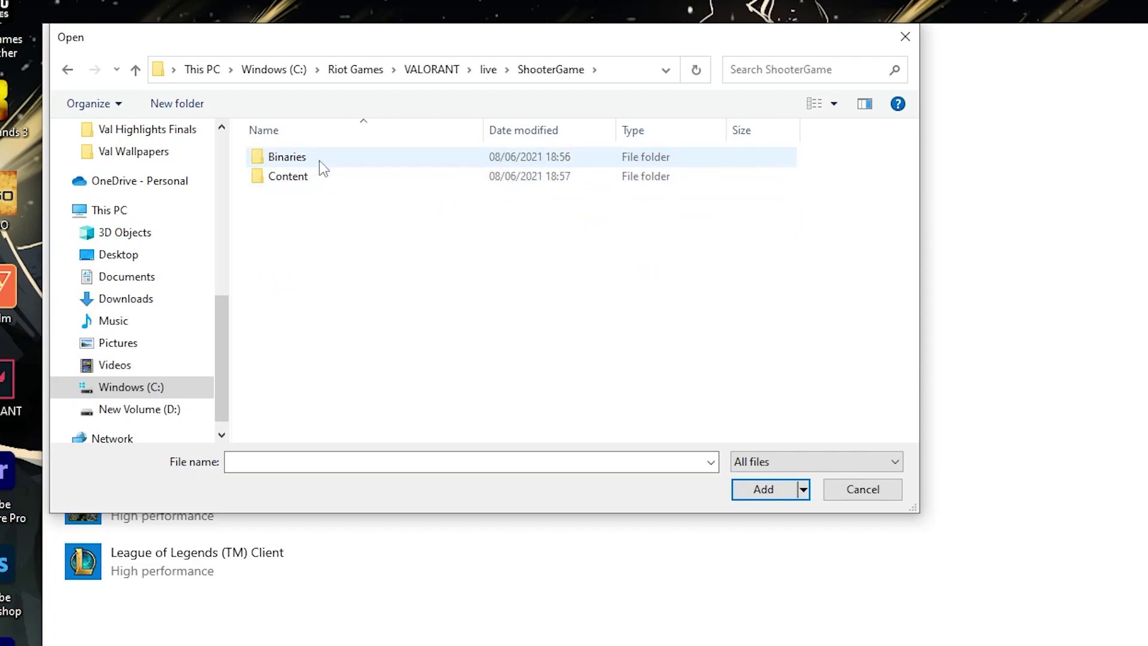
double_click(320, 160)
double_click(321, 159)
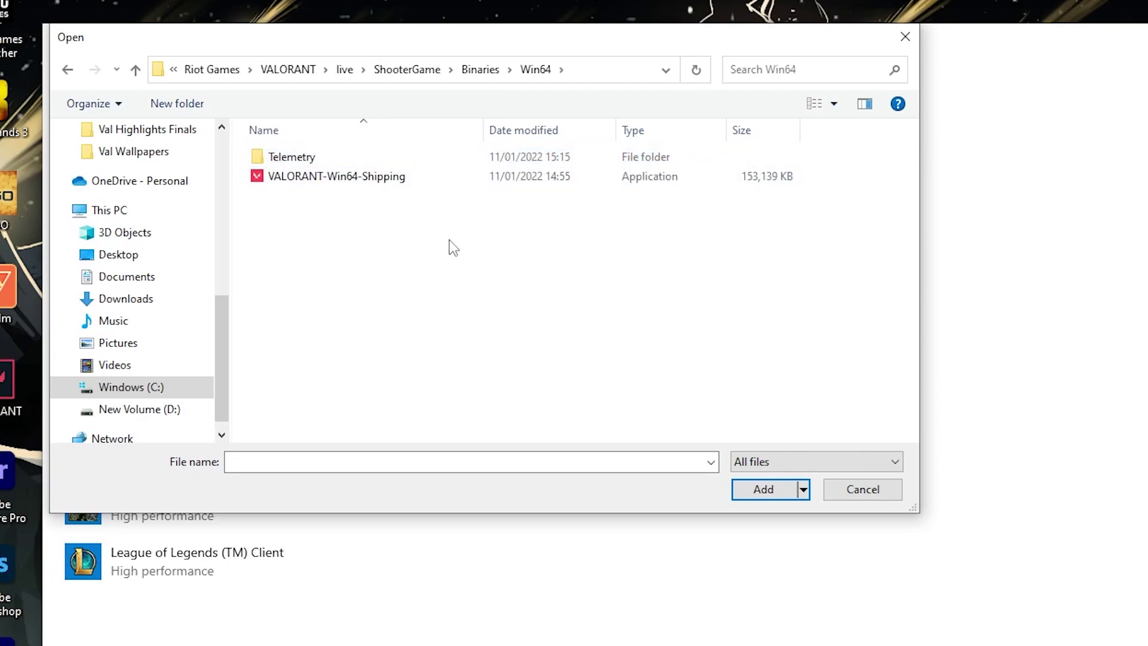
left_click(378, 178)
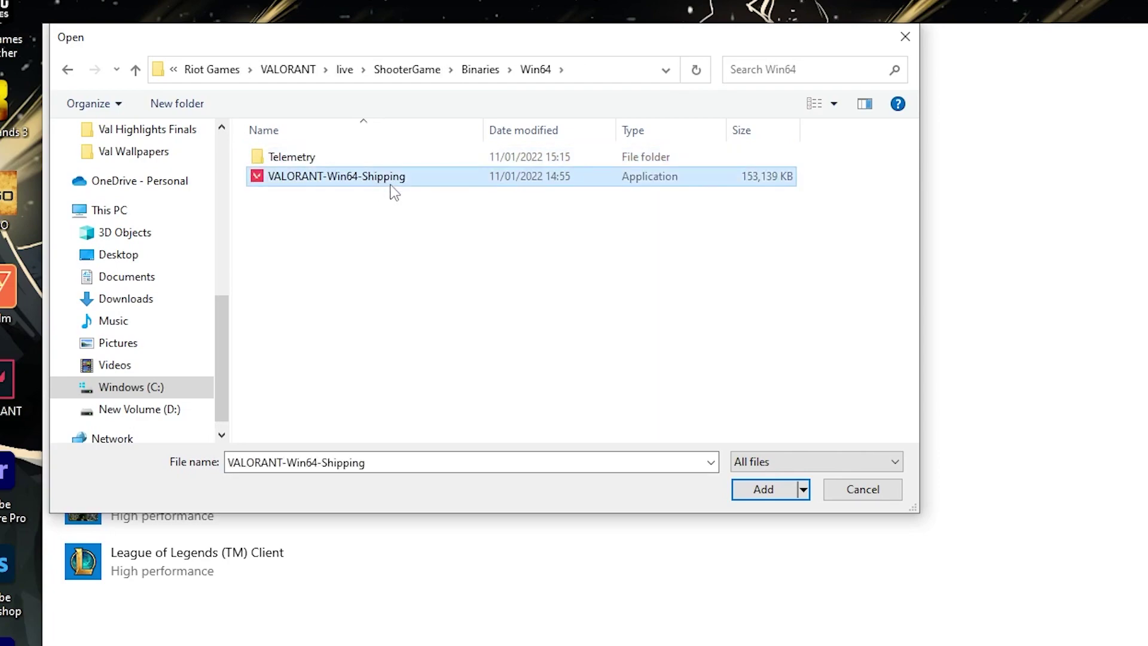
Add VALORANT to the list and save its graphics preference as High performance
left_click(765, 489)
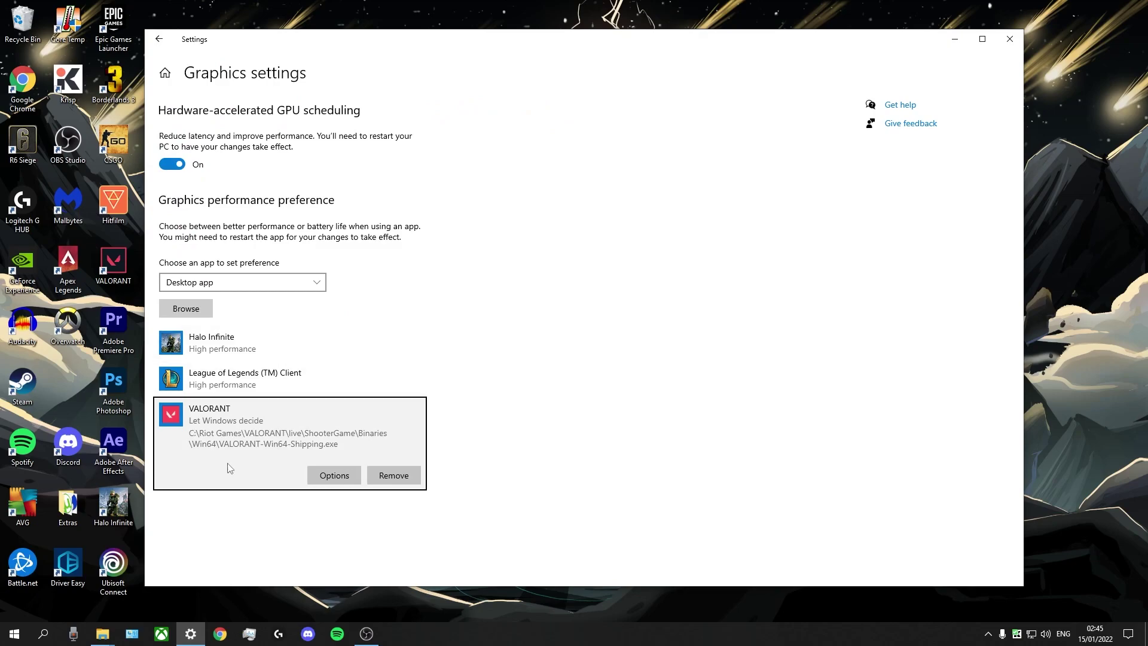
left_click(328, 473)
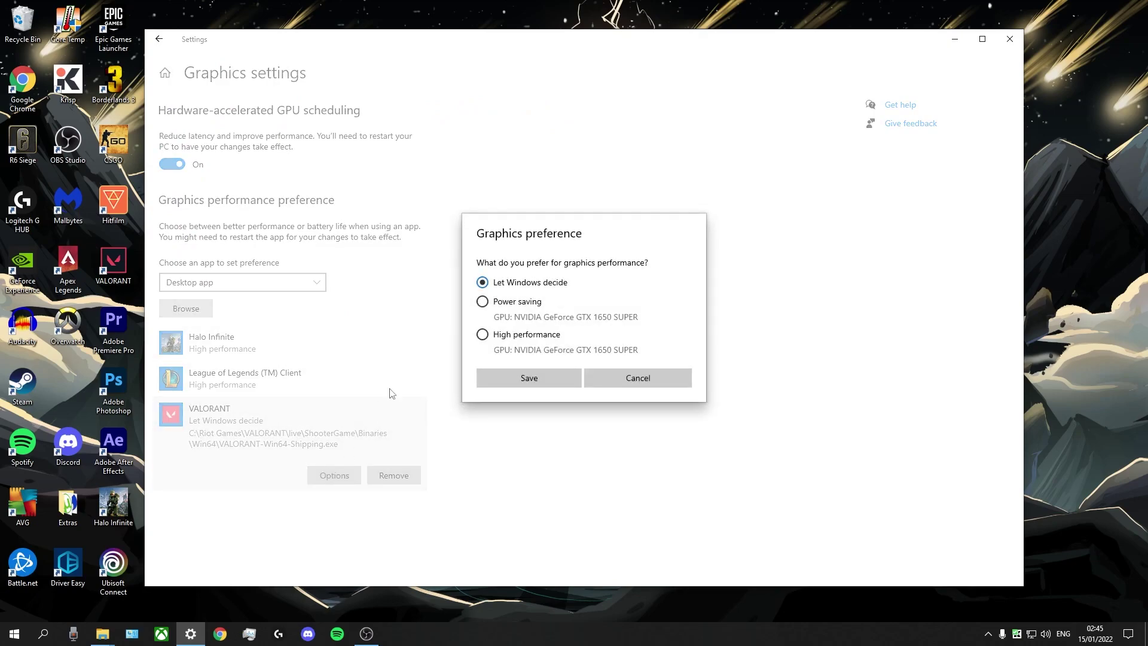
left_click(483, 336)
left_click(539, 383)
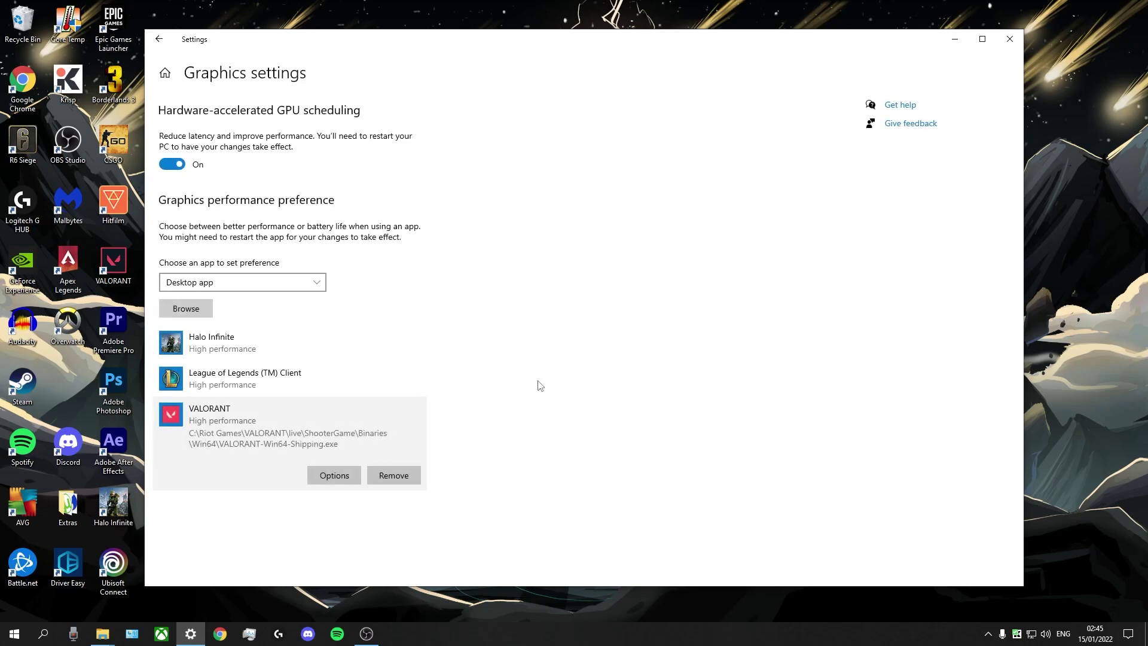
Close Settings and right-click an empty area of the desktop
left_click(1009, 38)
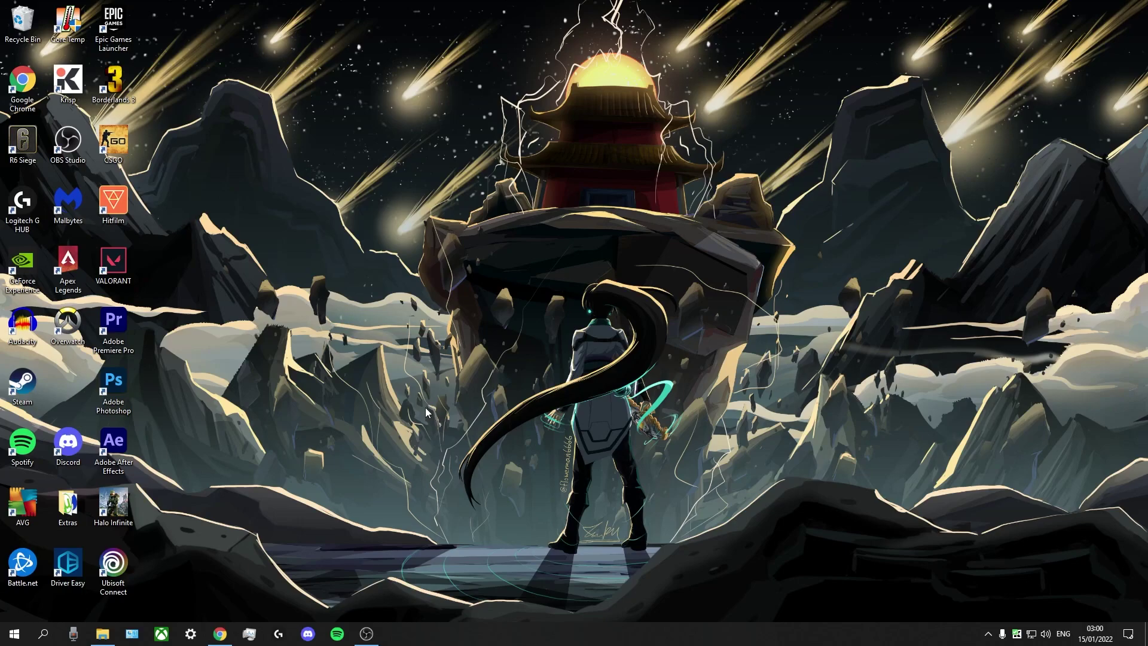
right_click(426, 409)
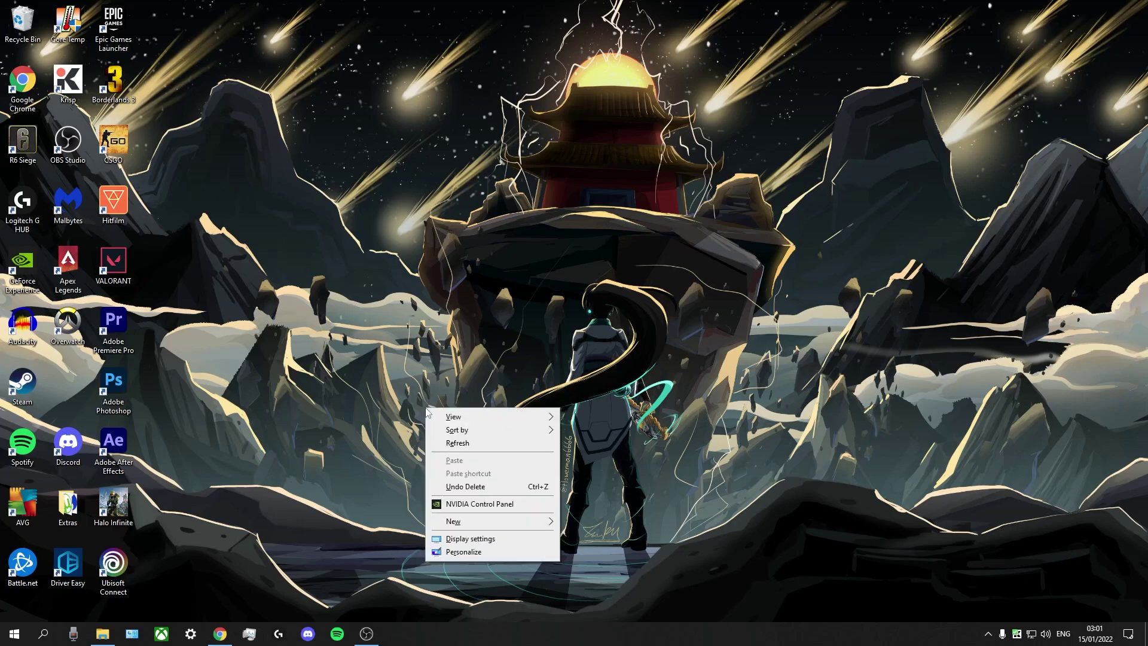
Launch NVIDIA Control Panel from the desktop menu and go to Manage 3D settings
left_click(469, 505)
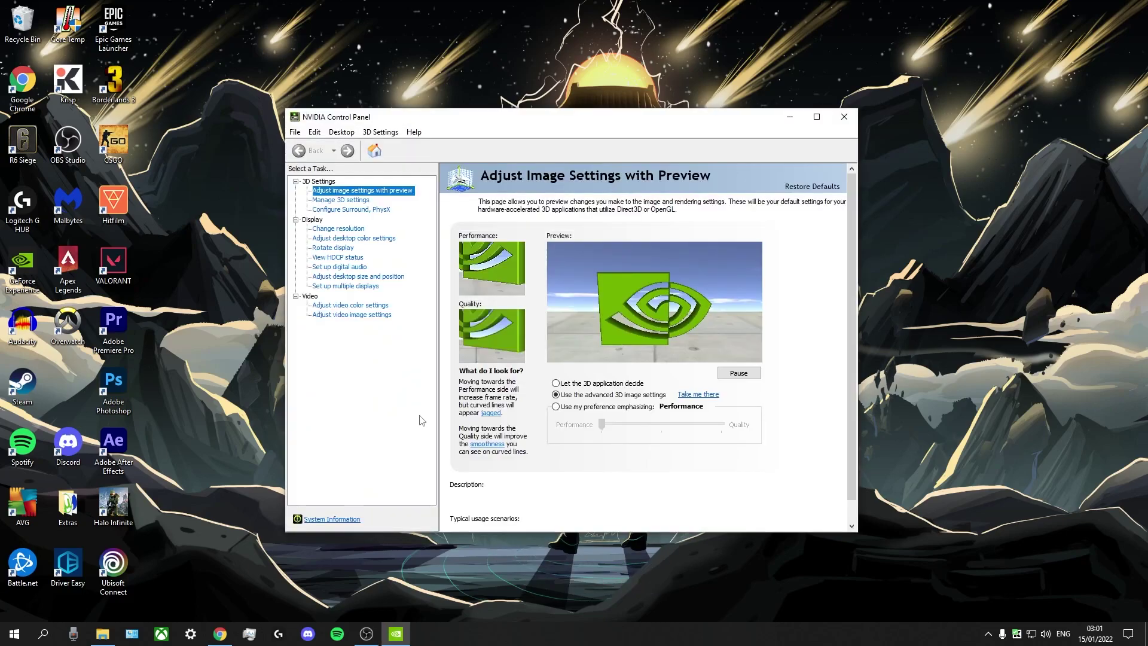
left_click(347, 201)
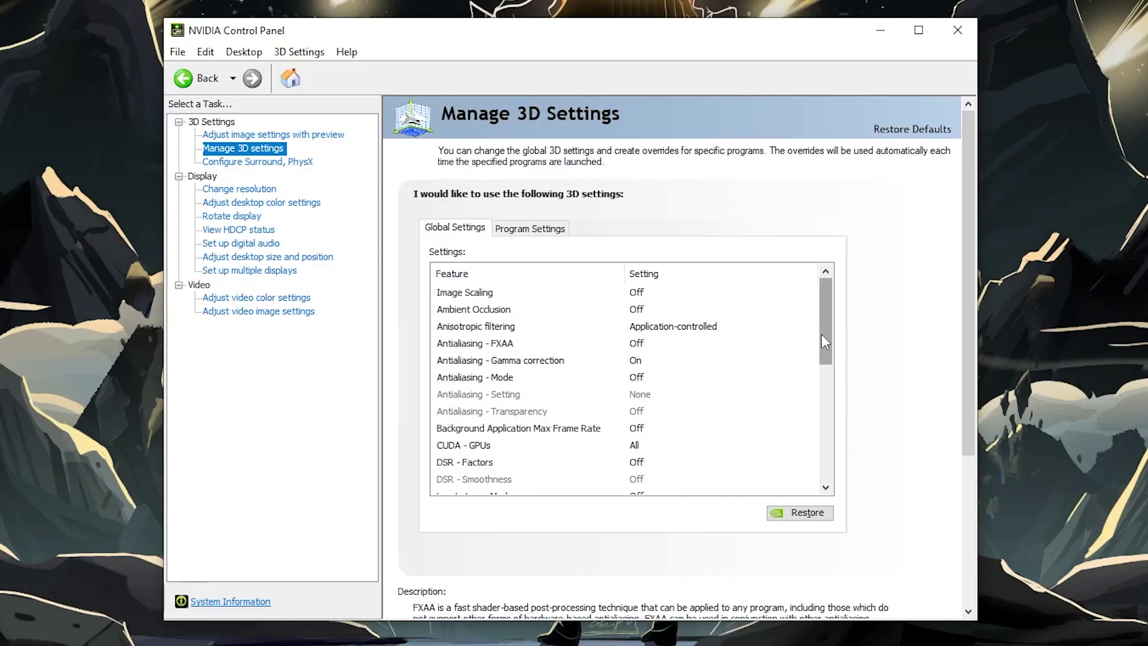
Keep the GPU enabled under CUDA - GPUs and set Low Latency Mode to Ultra
left_click_drag(748, 331, 750, 357)
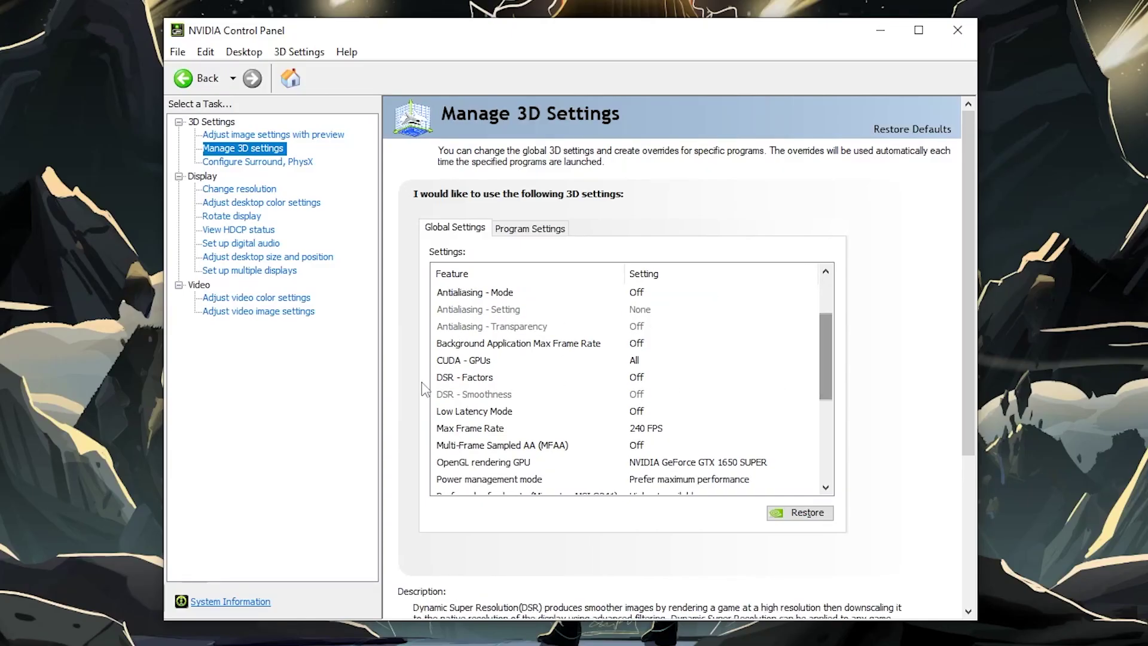
left_click(652, 365)
left_click(651, 366)
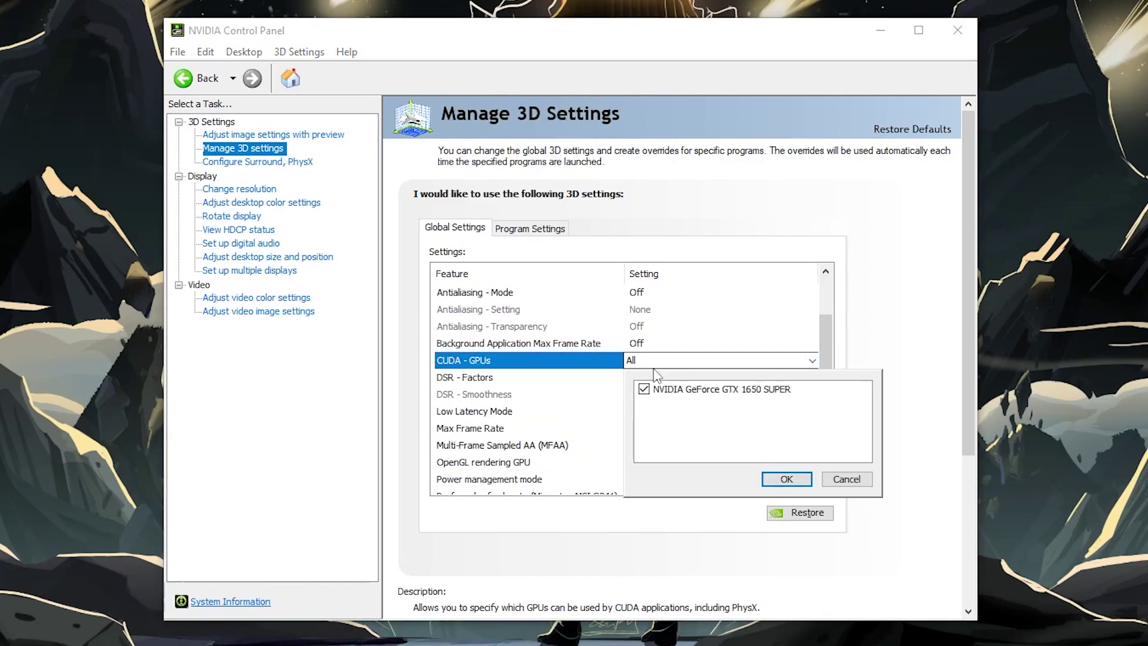
left_click(661, 359)
scroll(657, 364, "down", 1)
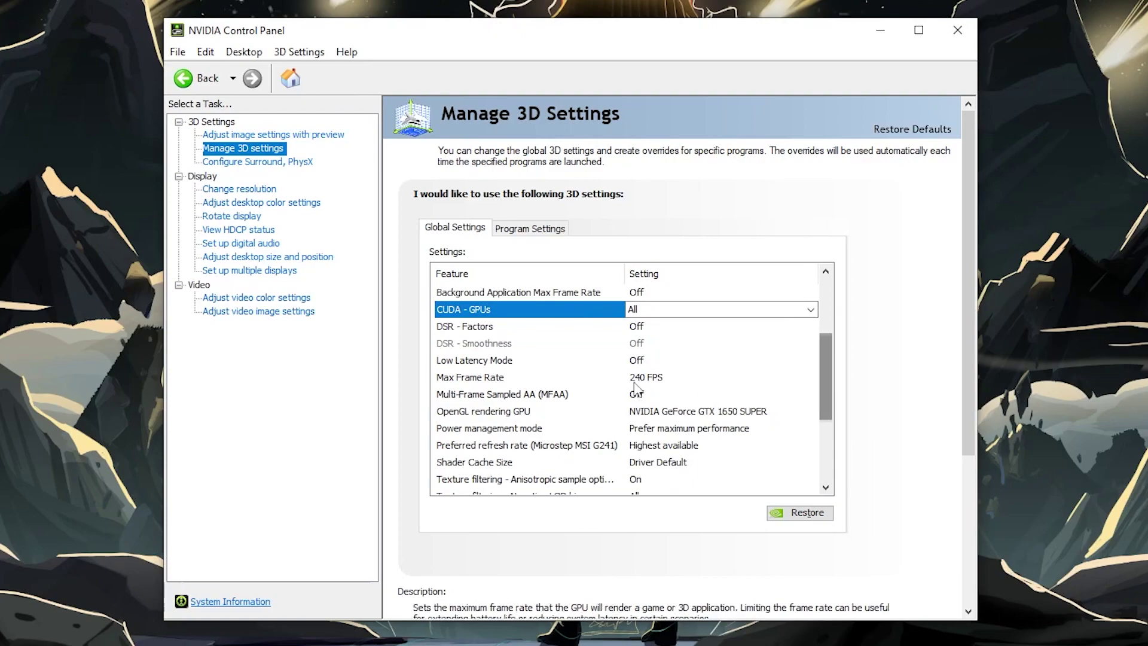
left_click(649, 361)
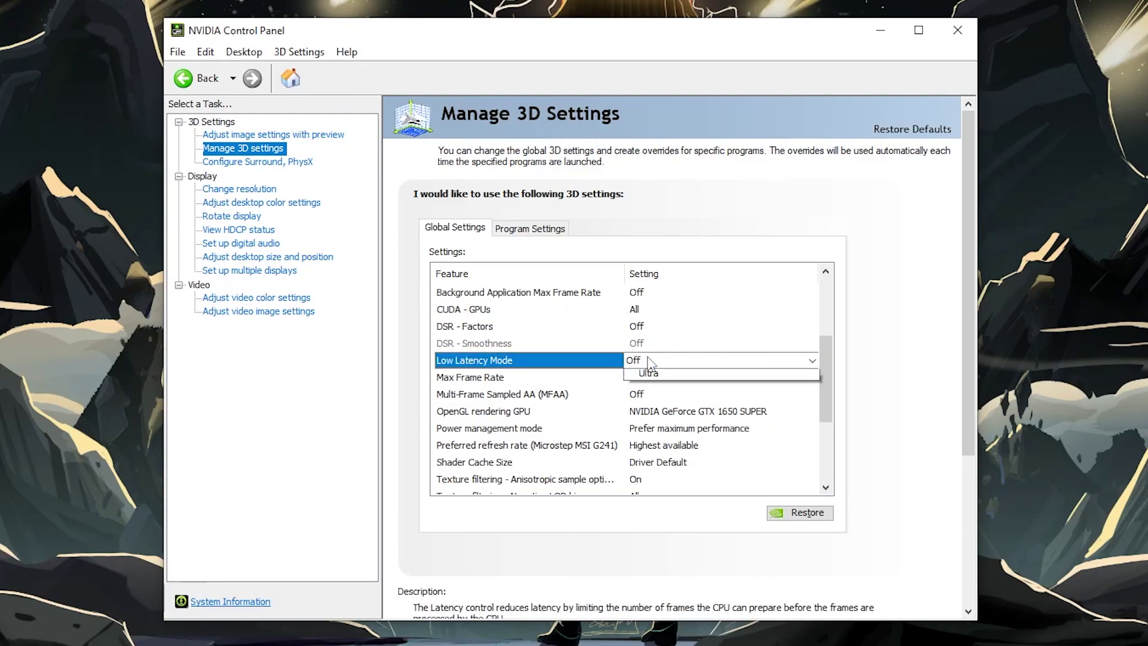
left_click(649, 361)
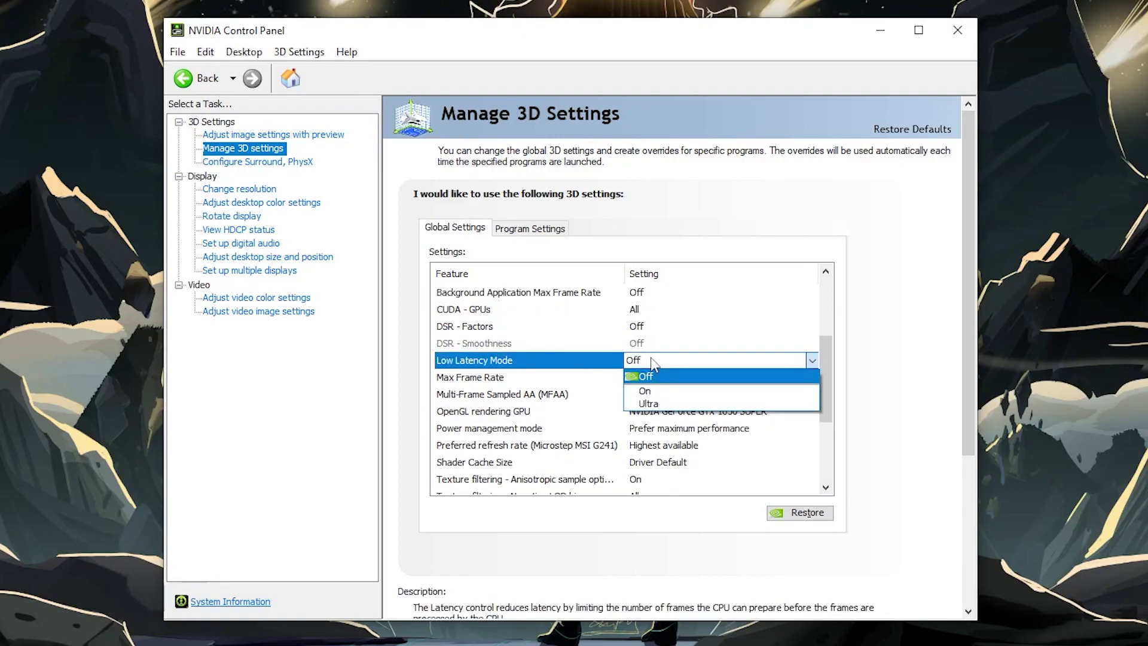
left_click(652, 404)
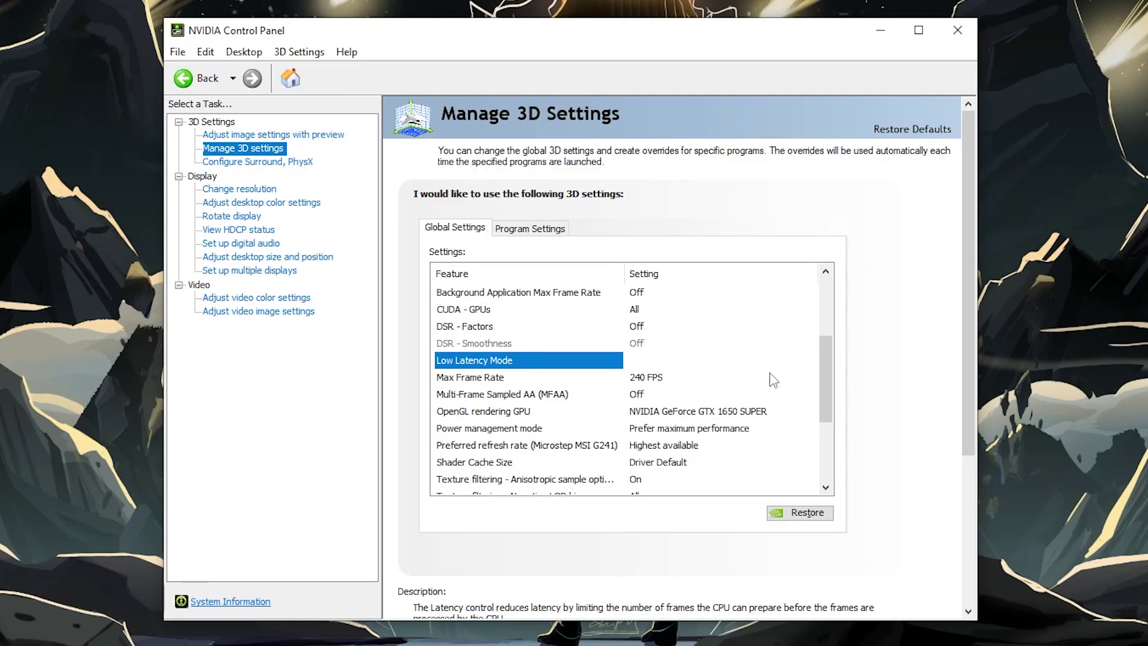
scroll(777, 377, "up", 3)
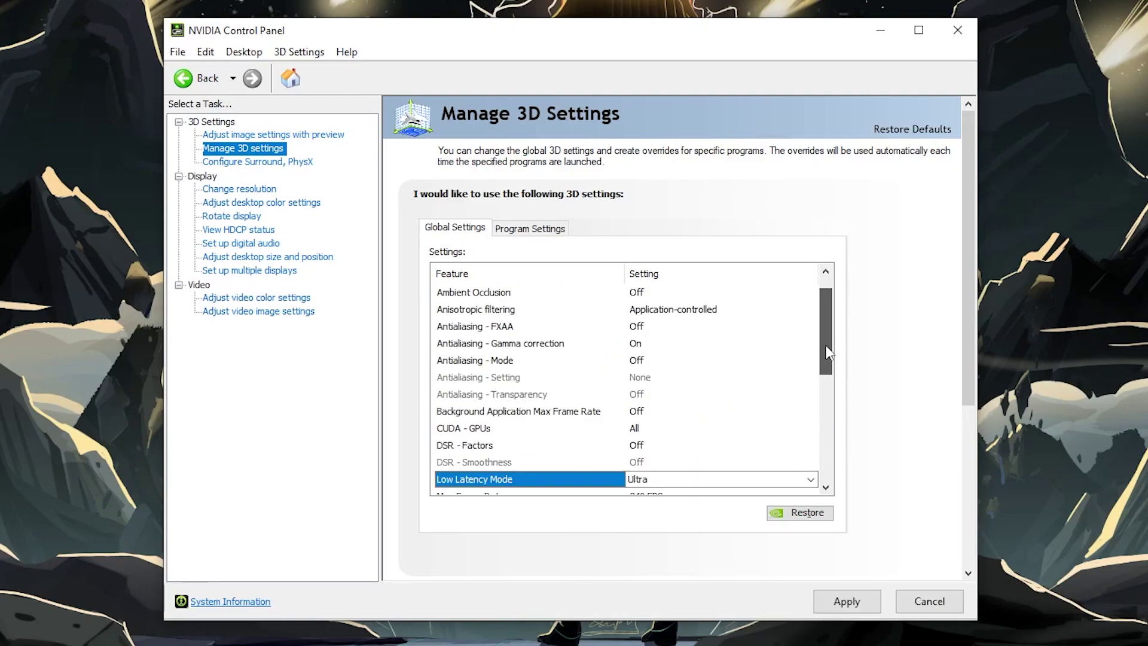
Confirm Prefer maximum performance power, High performance texture quality and 1 VR pre-rendered frame
left_click_drag(825, 344, 822, 407)
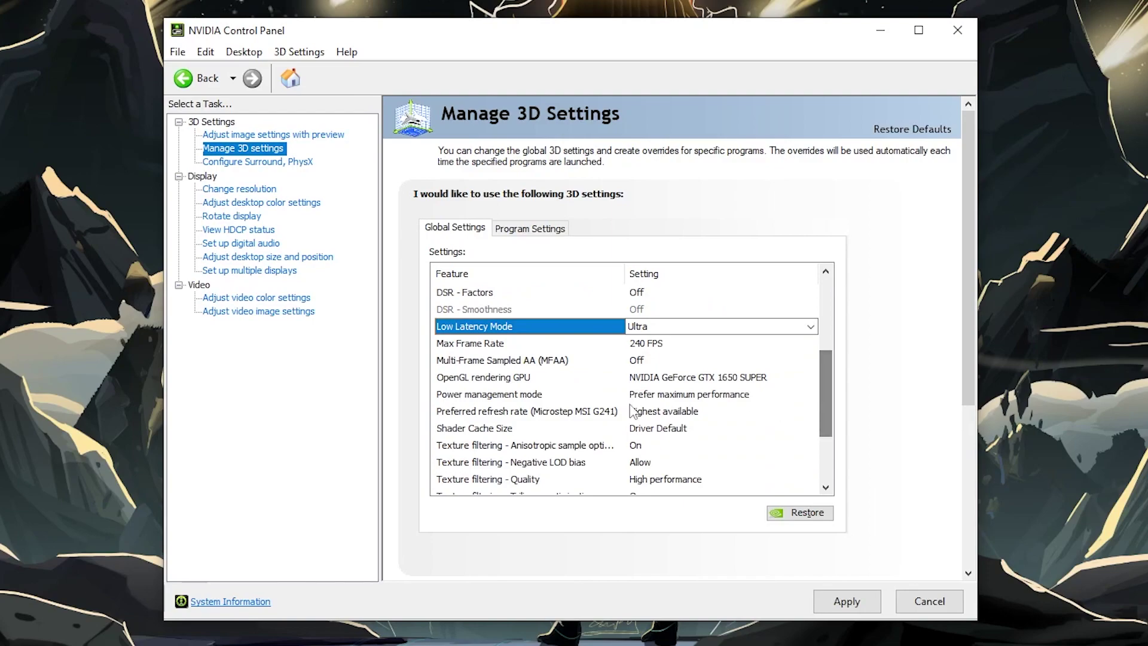
left_click(700, 394)
left_click(700, 393)
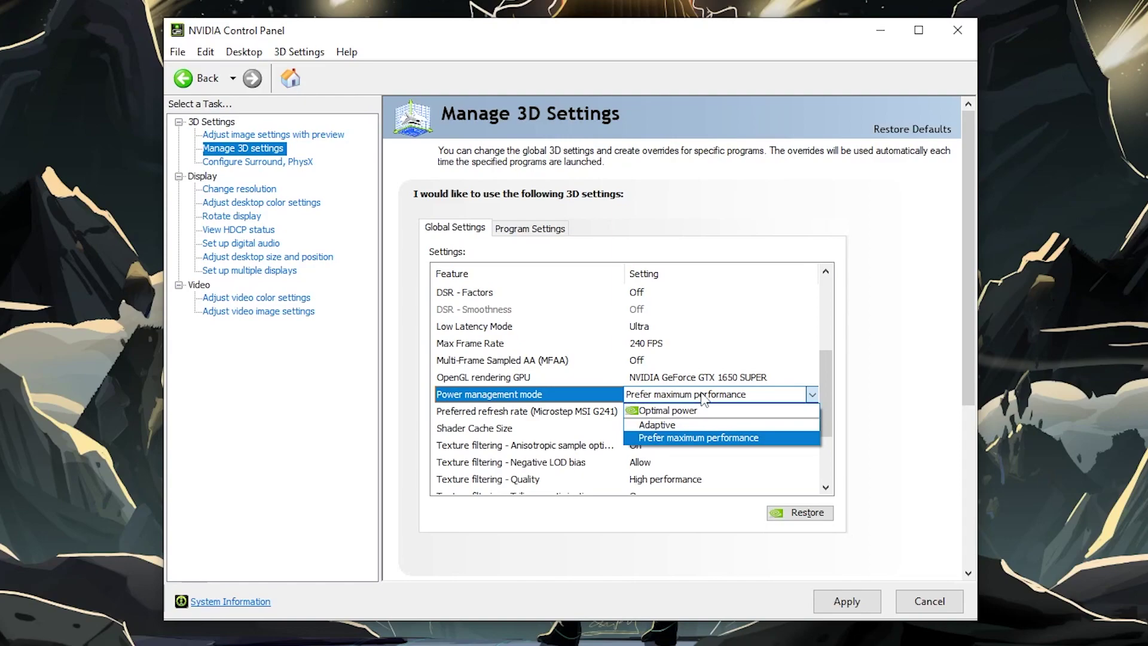
left_click(703, 400)
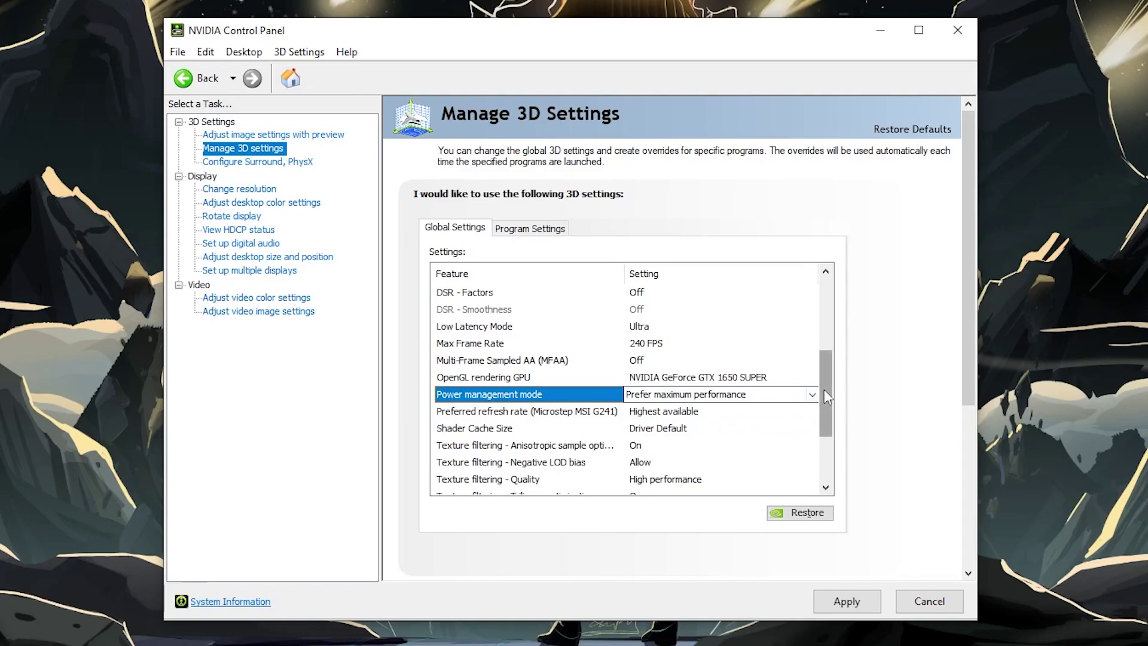
left_click_drag(824, 389, 819, 432)
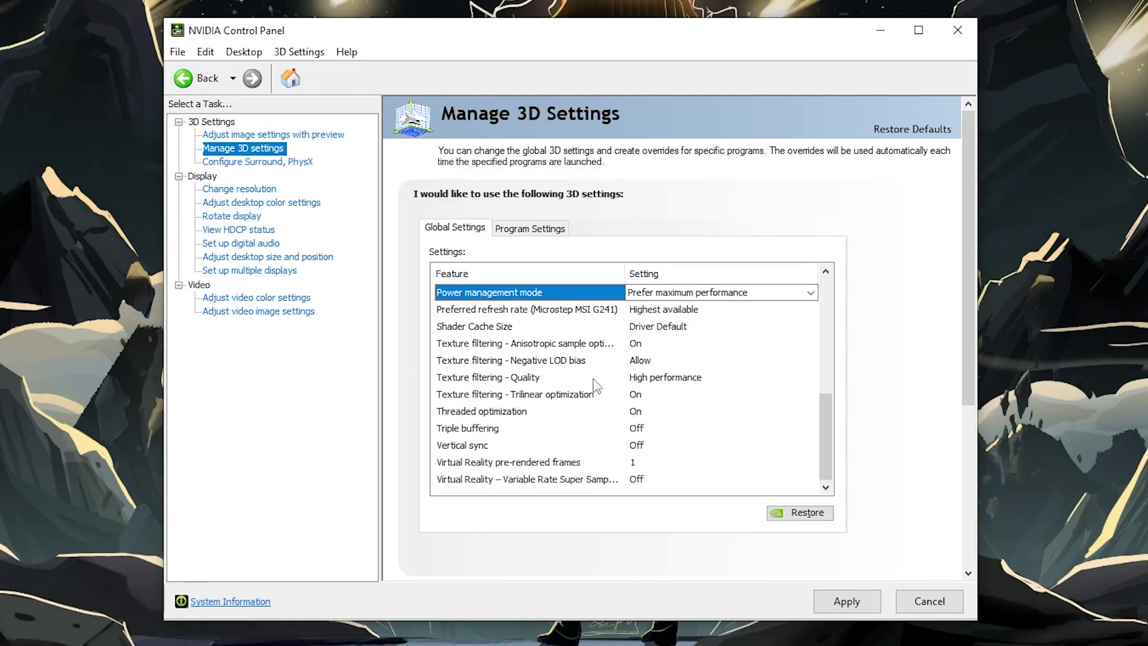
left_click(670, 377)
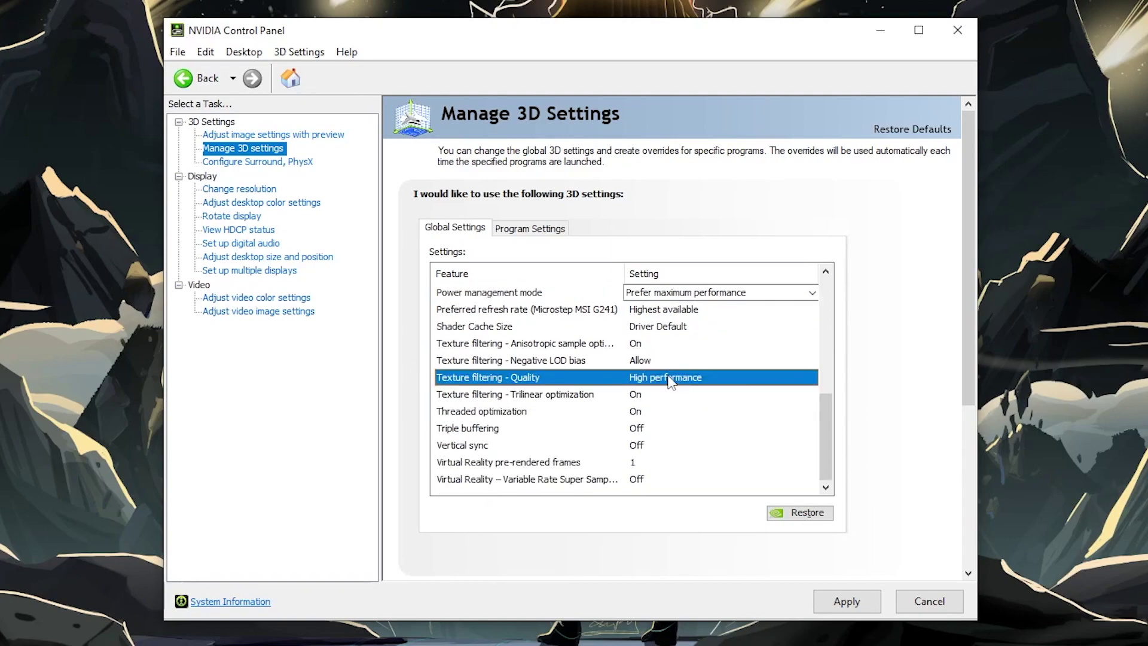
left_click(671, 378)
left_click(672, 378)
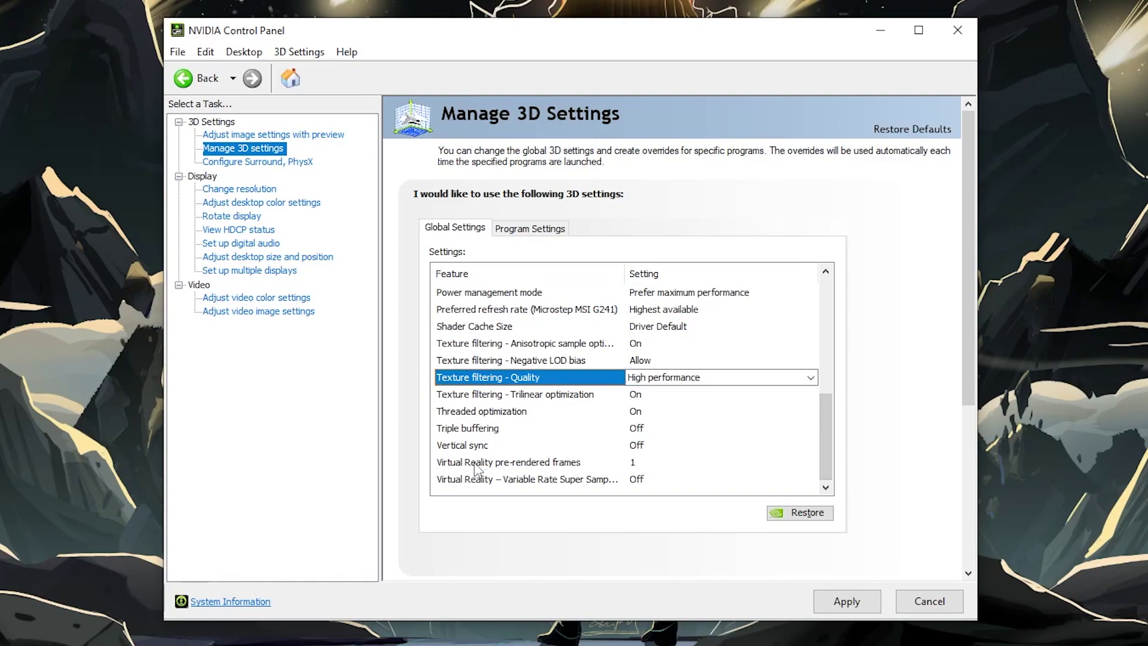
left_click(652, 466)
left_click(654, 471)
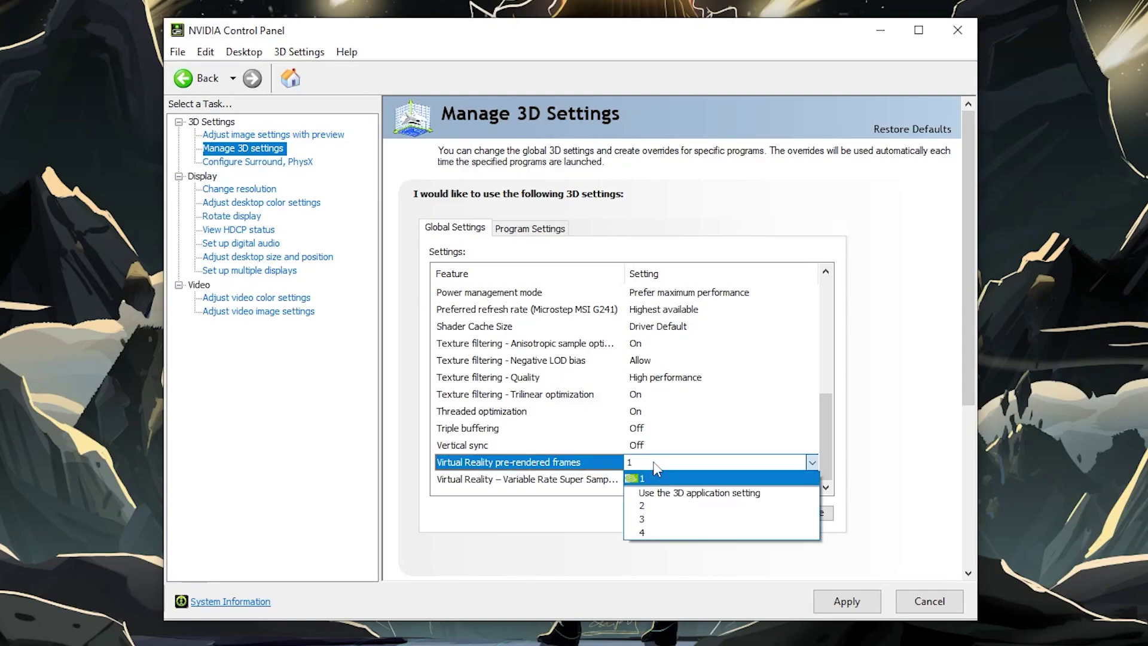
left_click(654, 463)
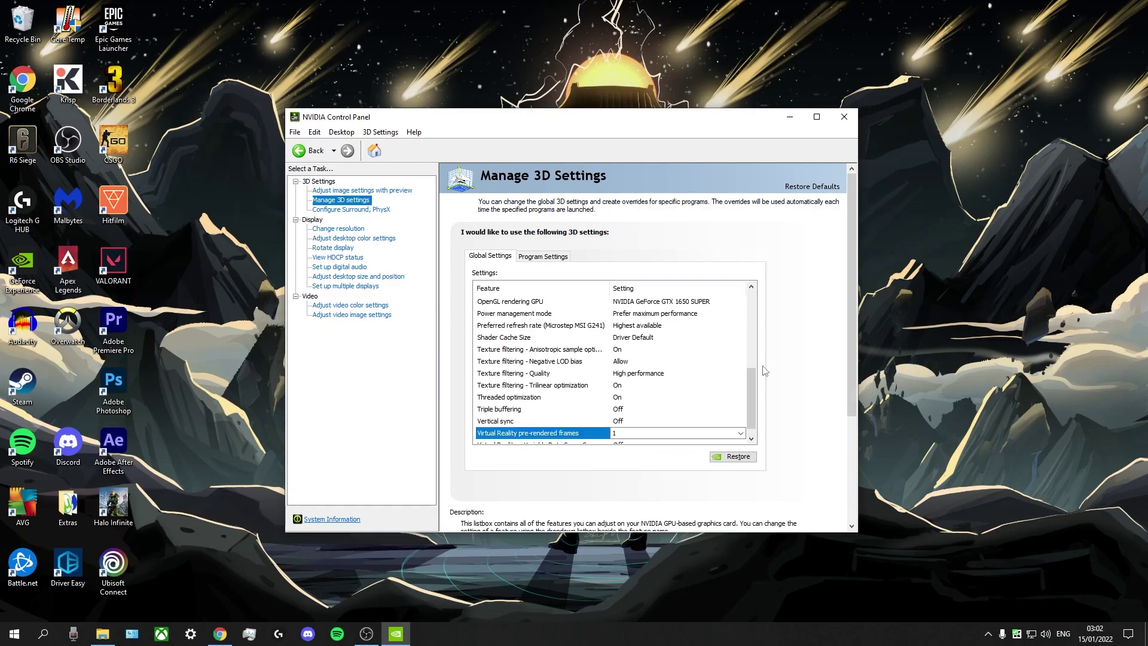
On Configure Surround, PhysX, set the PhysX processor to NVIDIA GeForce GTX 1650 SUPER
left_click(361, 210)
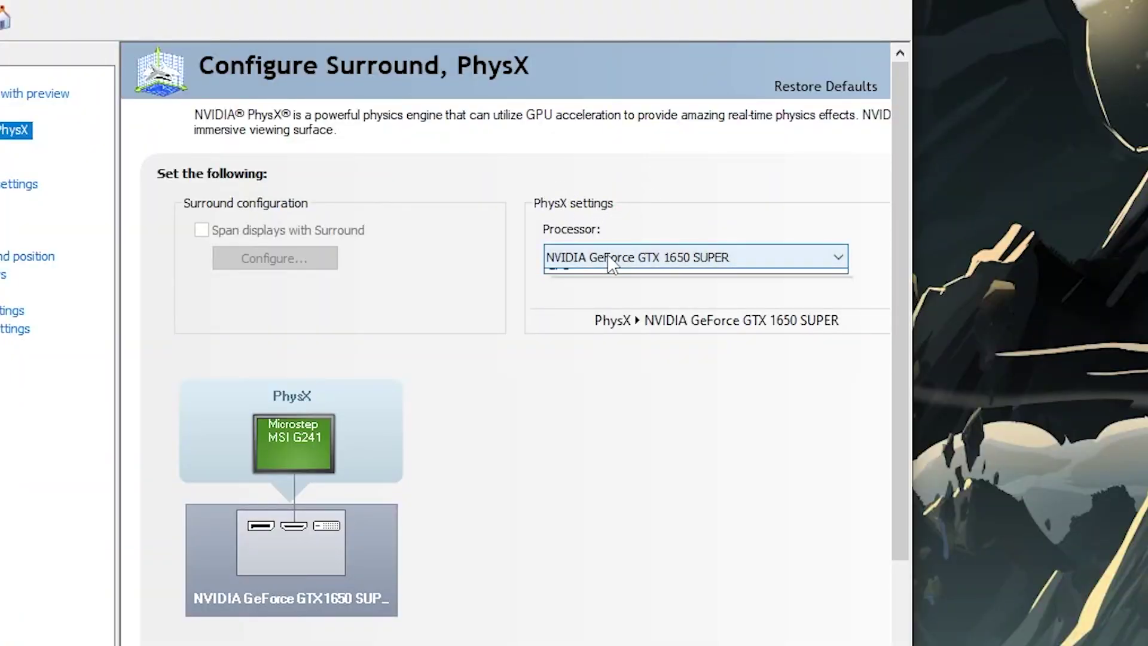
left_click(594, 263)
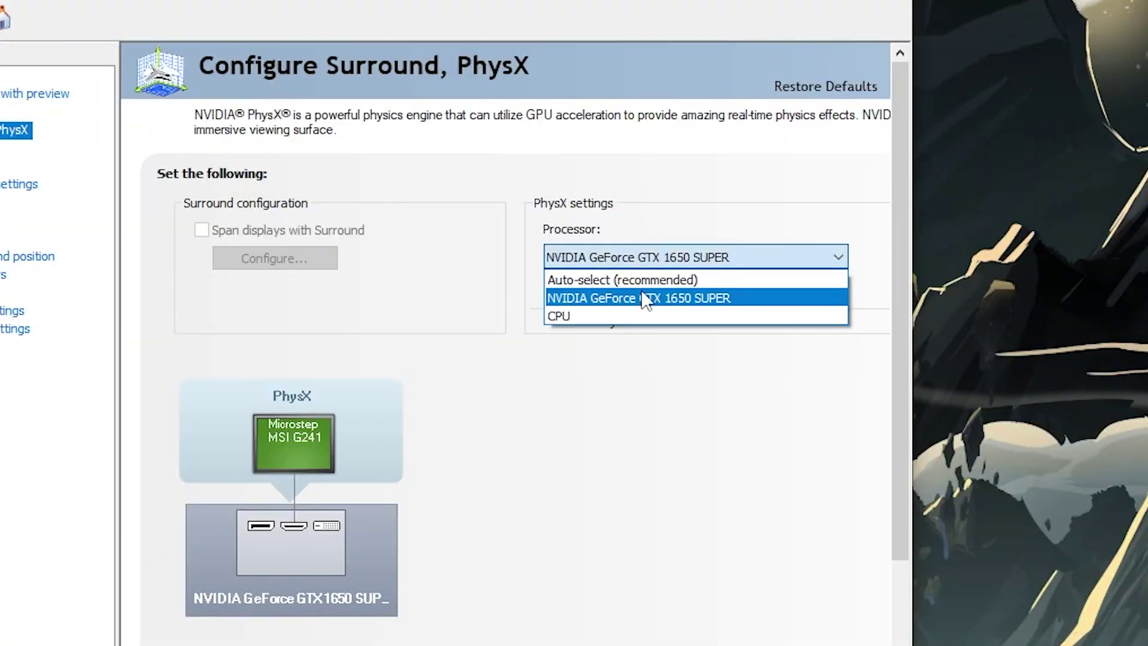
left_click(683, 261)
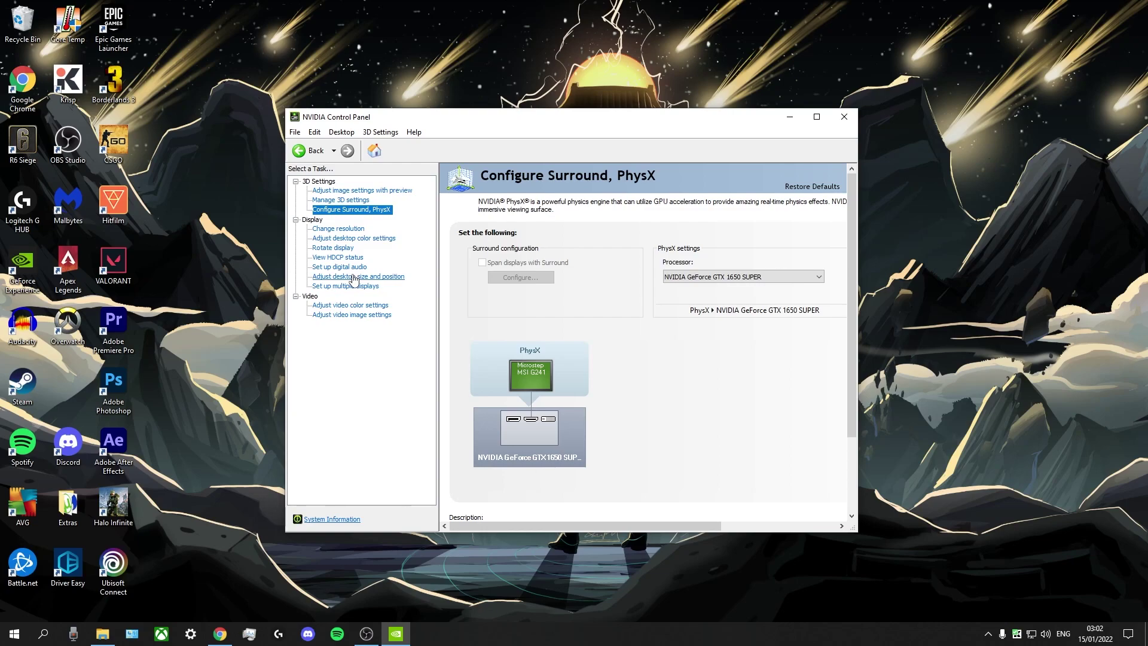
Open Adjust desktop size and position and check the 1920 x 1080, 144Hz settings
left_click(354, 278)
scroll(767, 389, "down", 2)
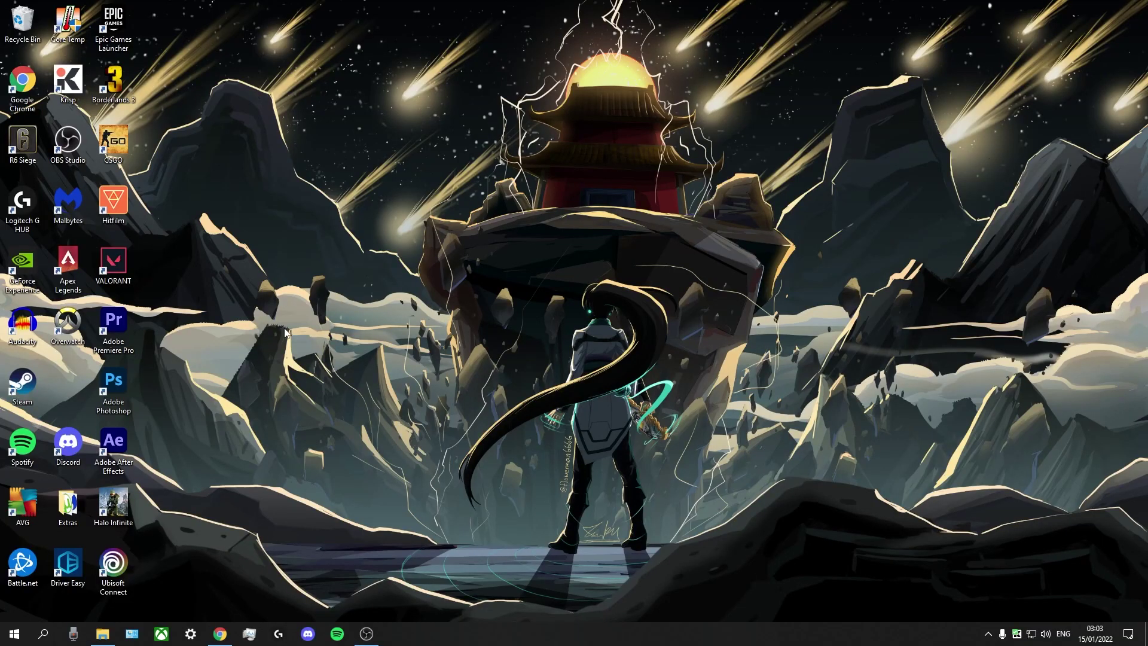
Set the VALORANT shortcut to disable fullscreen optimizations and run as administrator
right_click(121, 266)
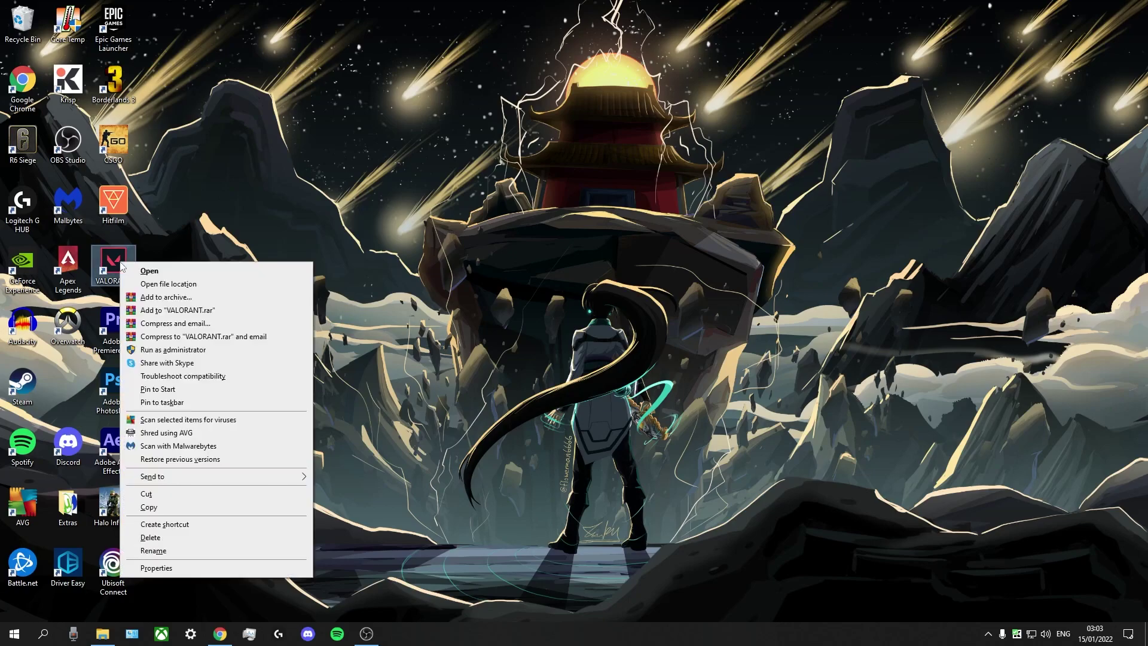
left_click(187, 568)
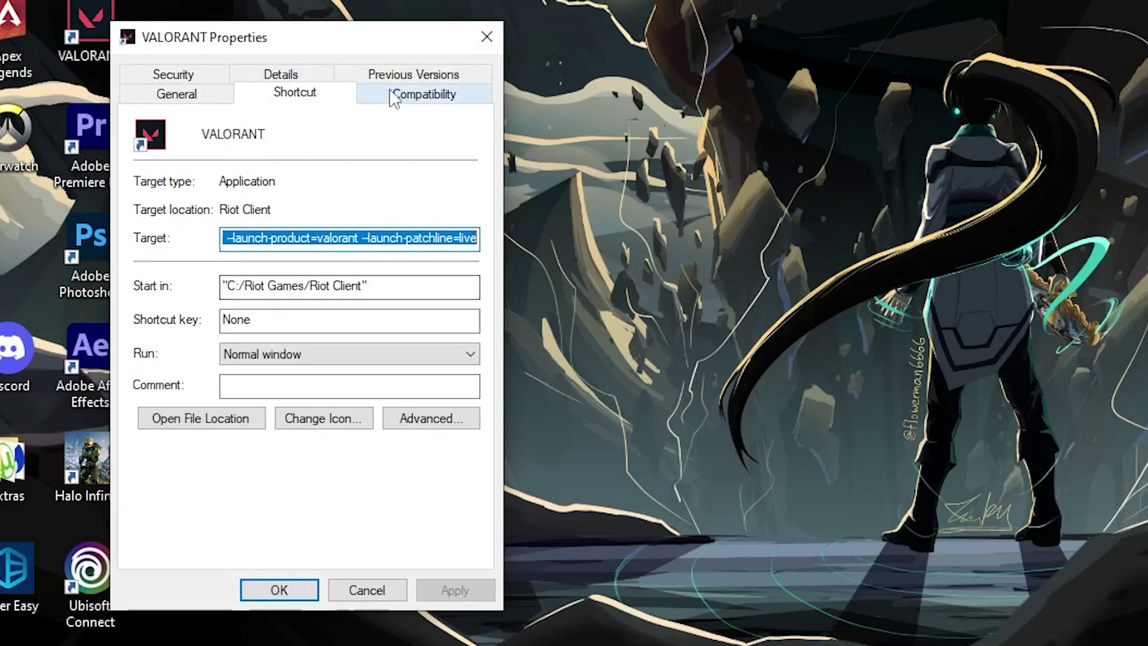
left_click(289, 303)
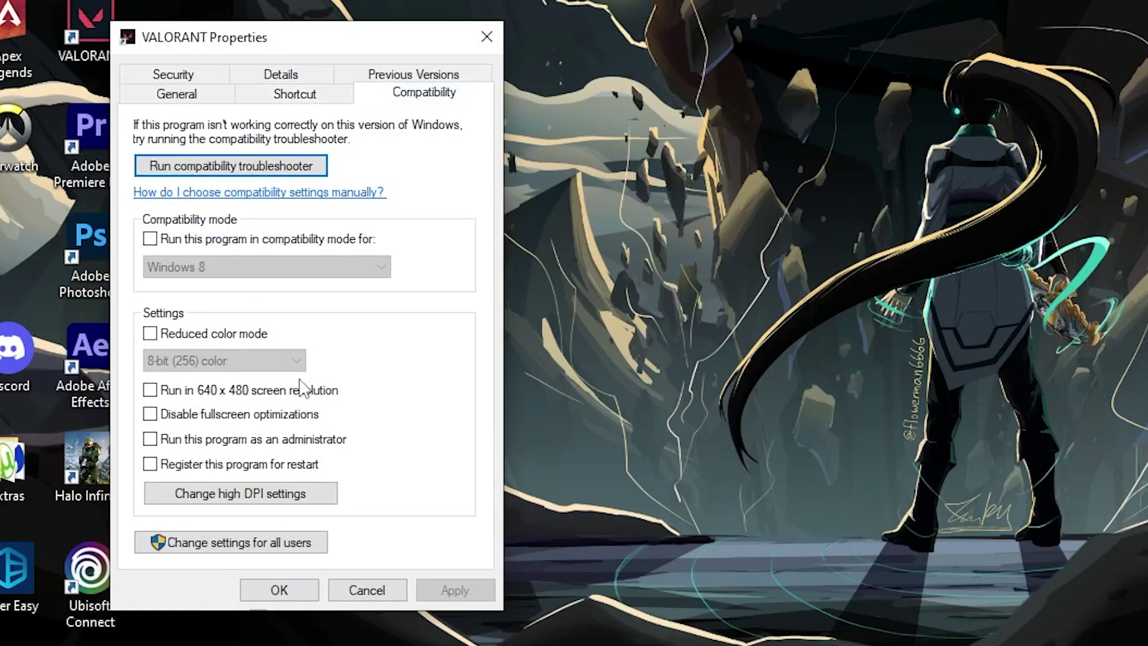
left_click(150, 414)
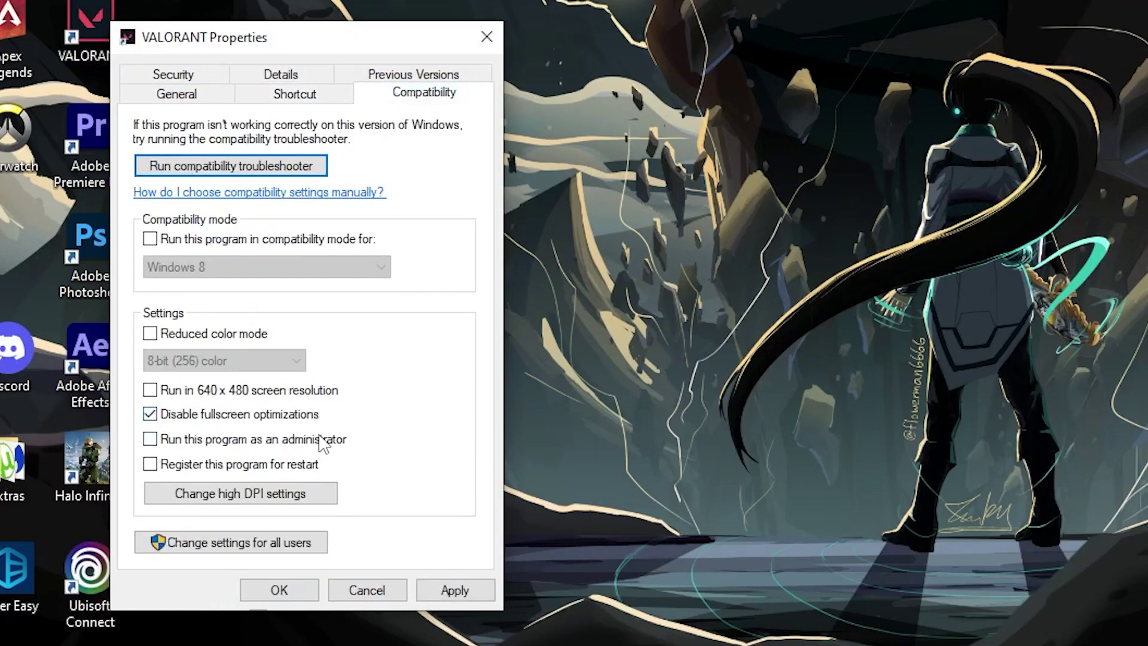
left_click(150, 439)
left_click(452, 587)
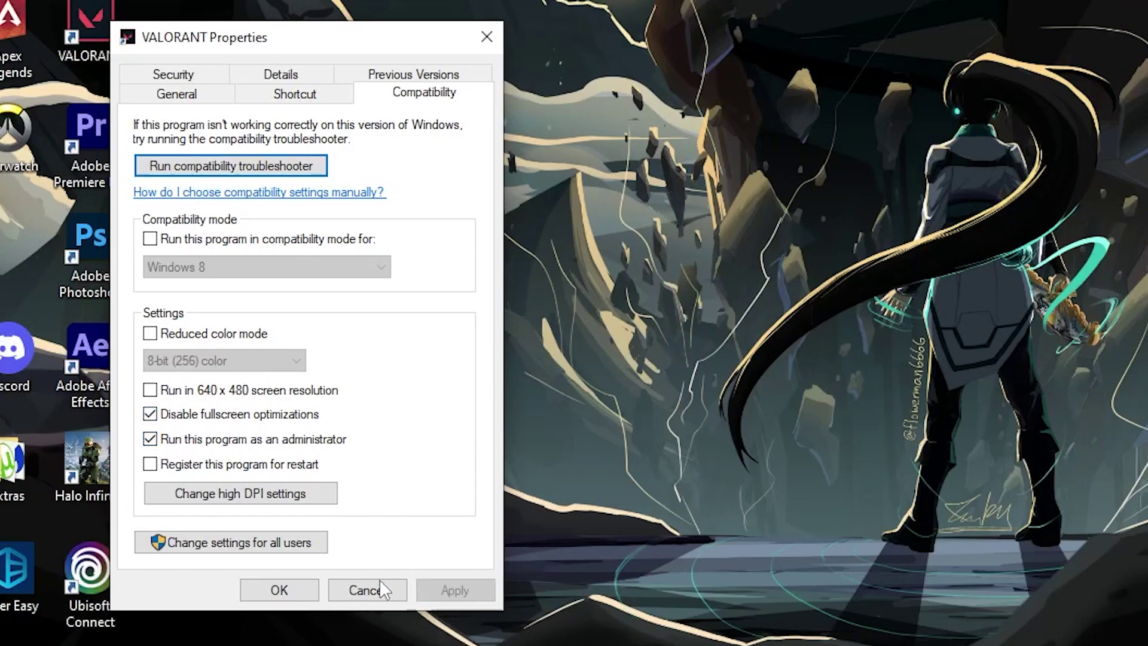
left_click(282, 592)
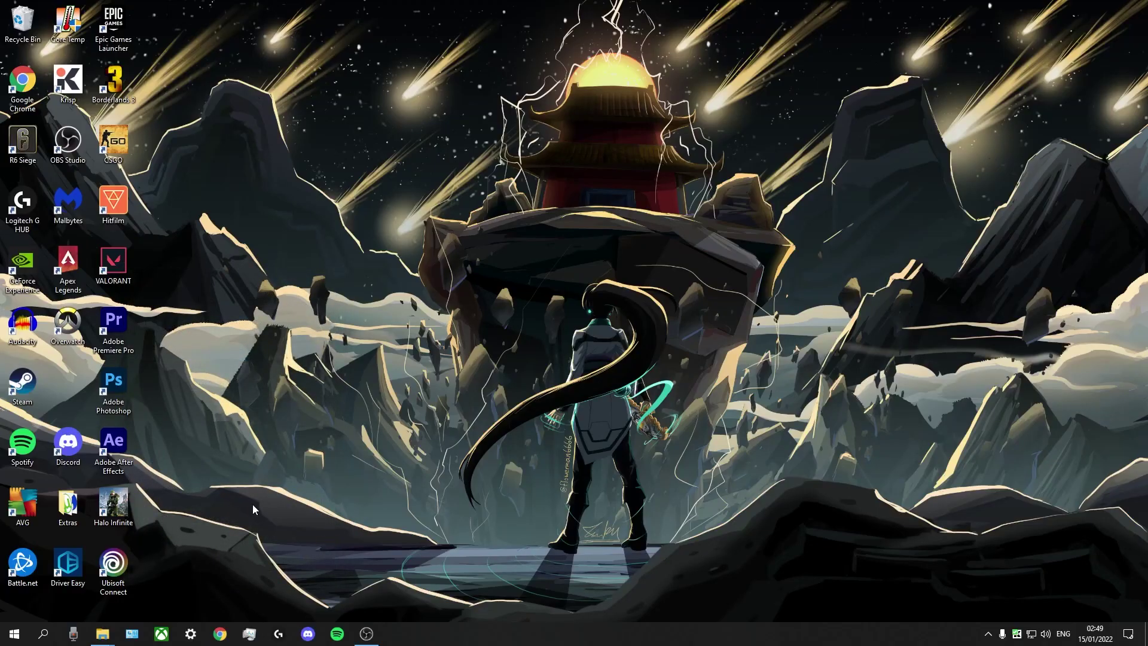
Go to Control Panel's Hardware and Sound > Power Options page
left_click(129, 639)
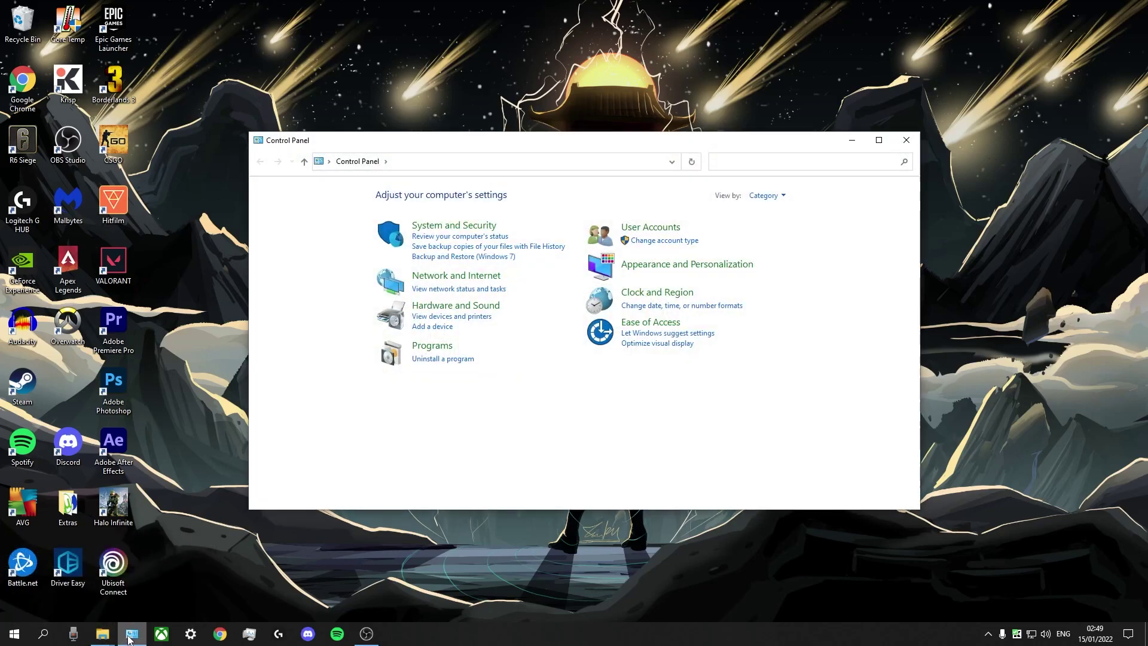
left_click(464, 311)
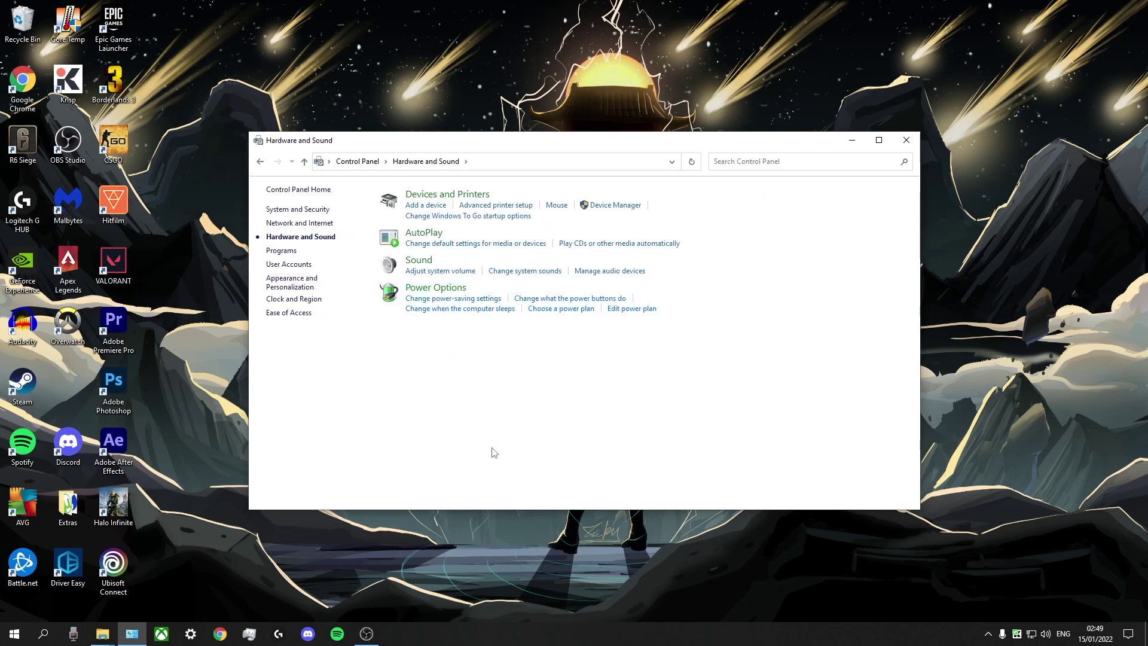
left_click(427, 291)
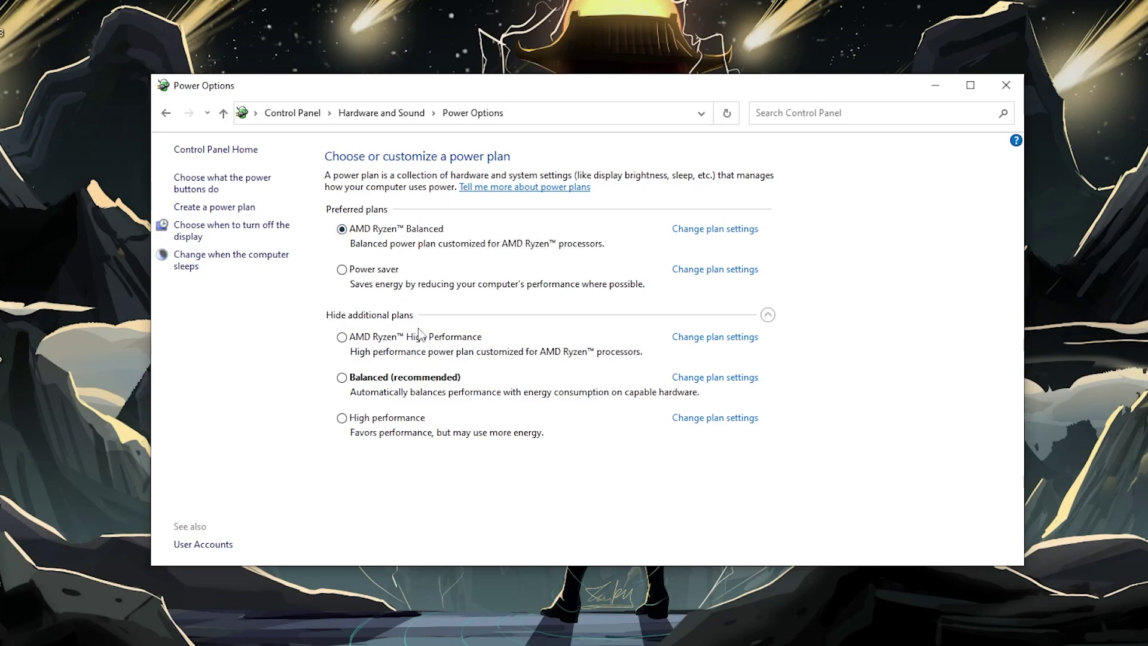
Select the AMD Ryzen High Performance power plan
left_click(365, 340)
Switch to AMD Ryzen Balanced and view its Maximum processor state of 100%
left_click(341, 228)
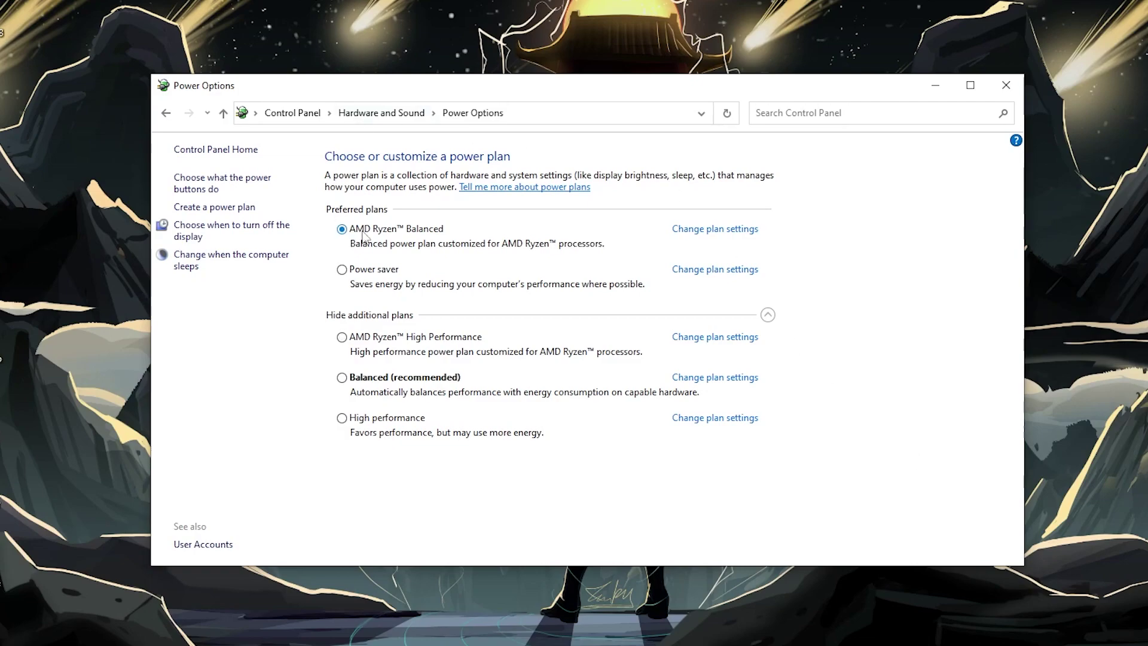
left_click(731, 232)
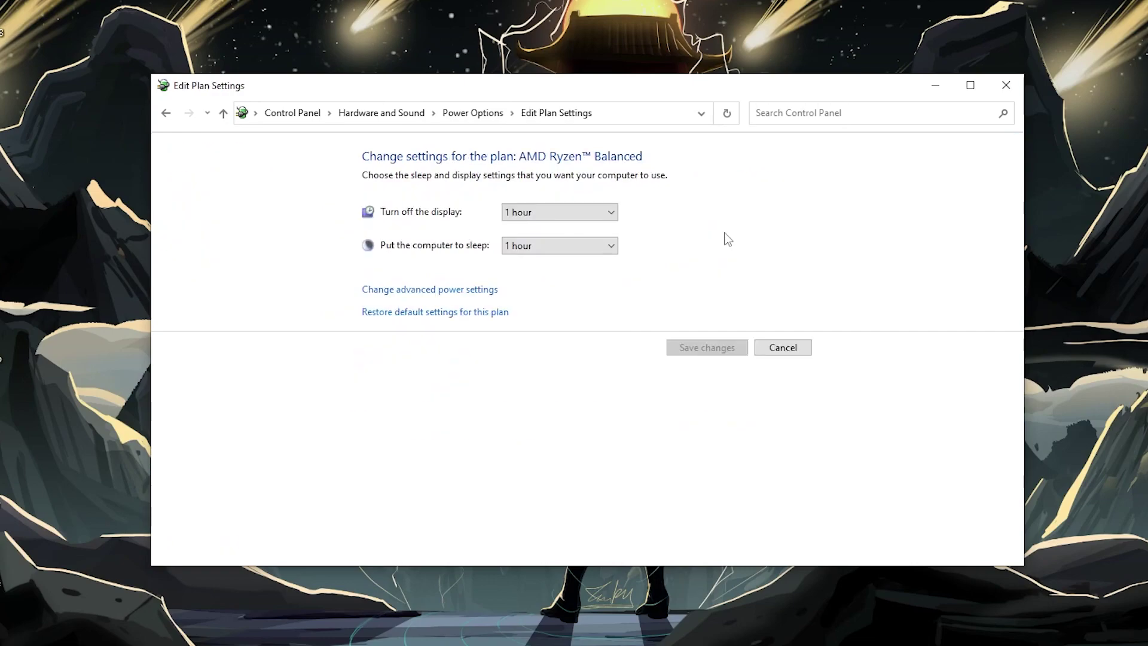
left_click(420, 292)
left_click_drag(301, 279, 301, 299)
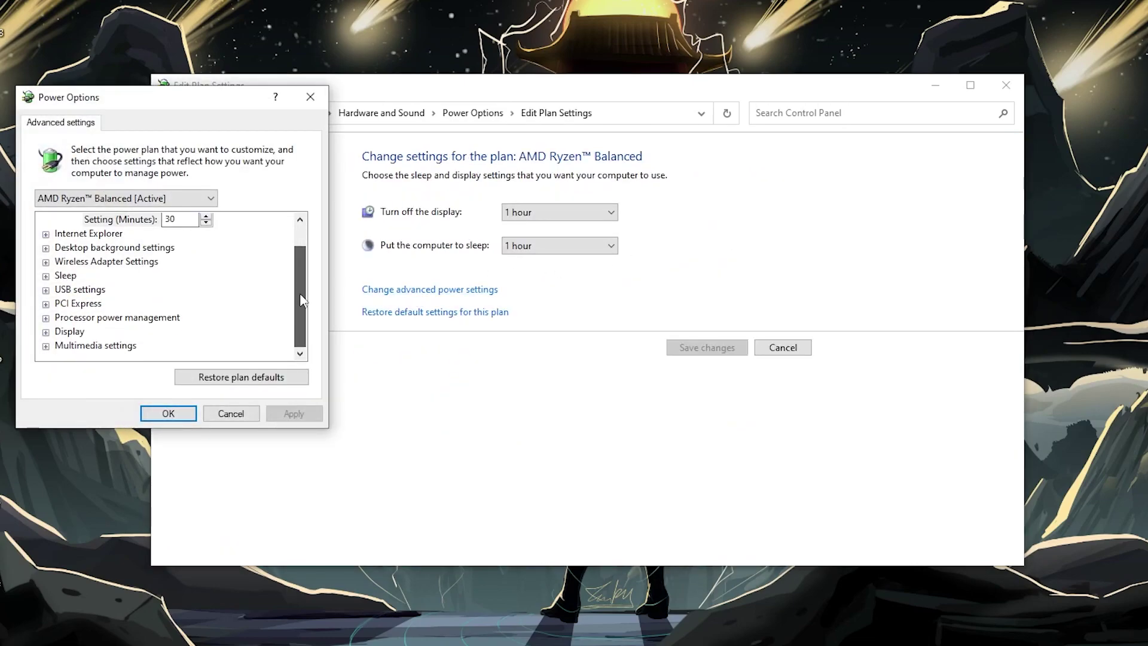
left_click(46, 318)
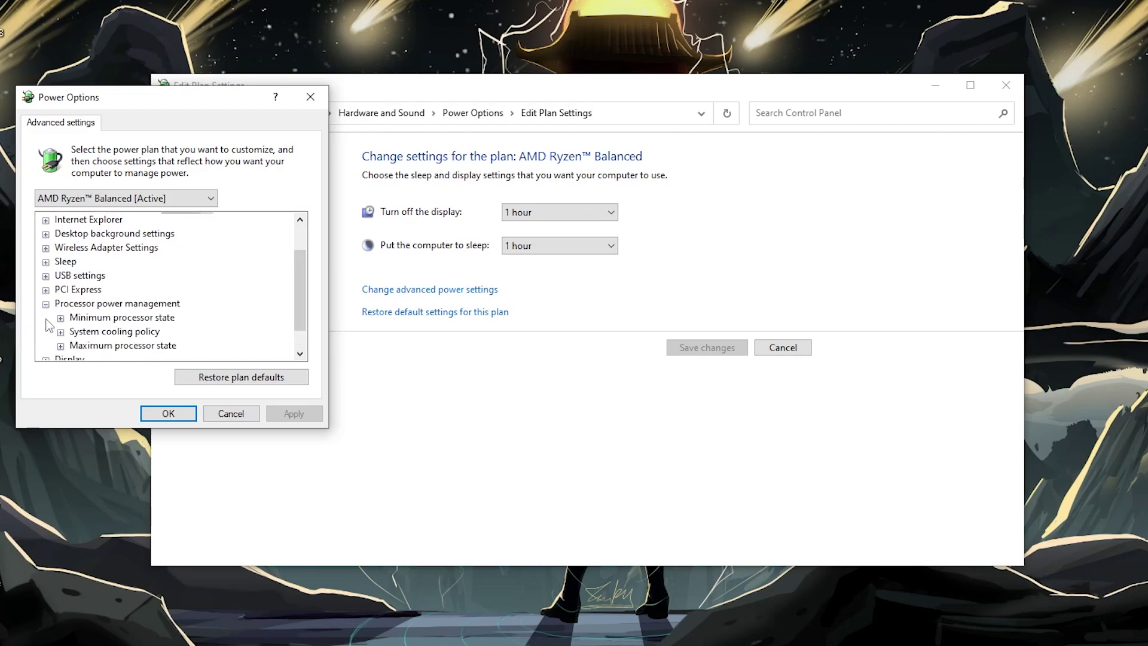
scroll(90, 323, "down", 1)
double_click(168, 318)
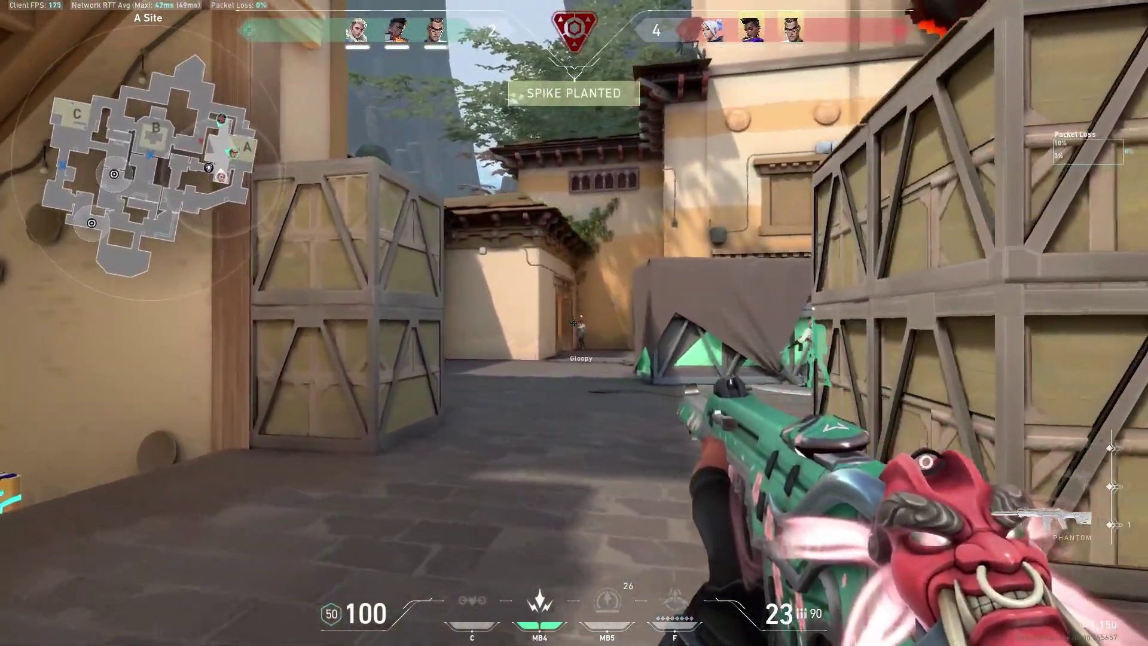
Walk past the wooden crate from A Site into A Sewer
key("a")
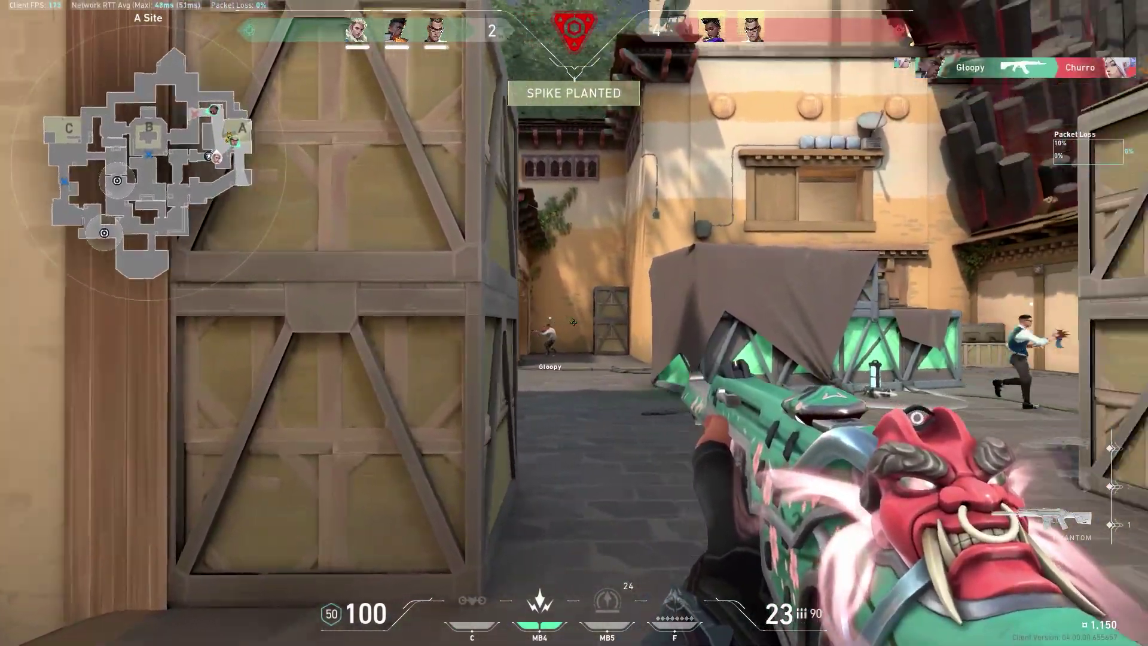
key("a")
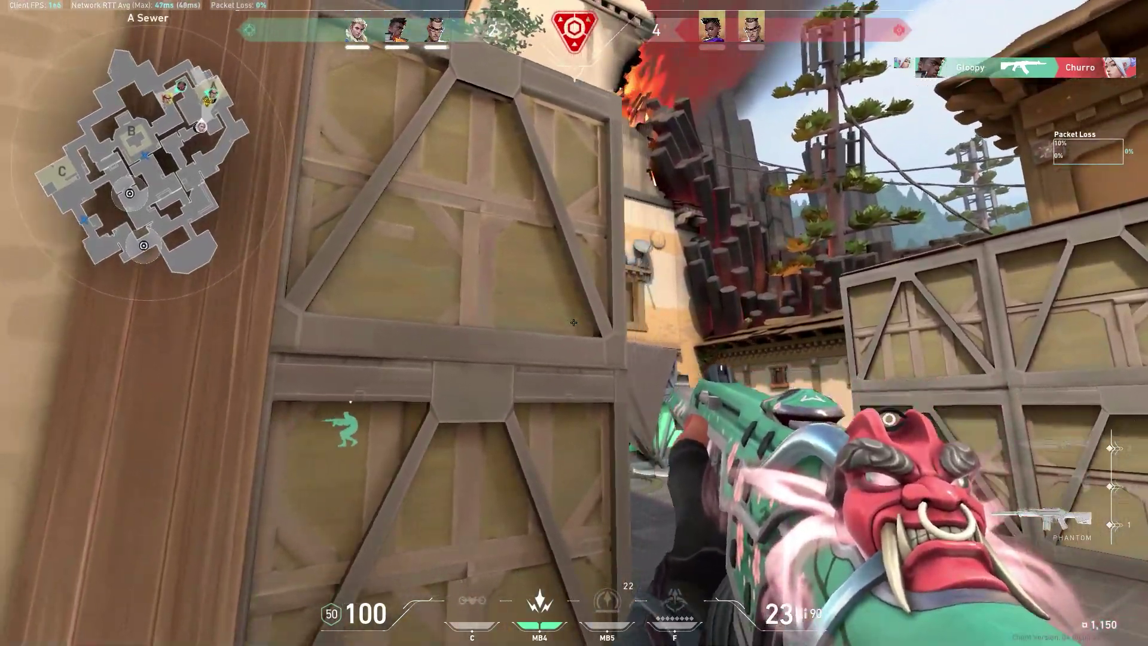